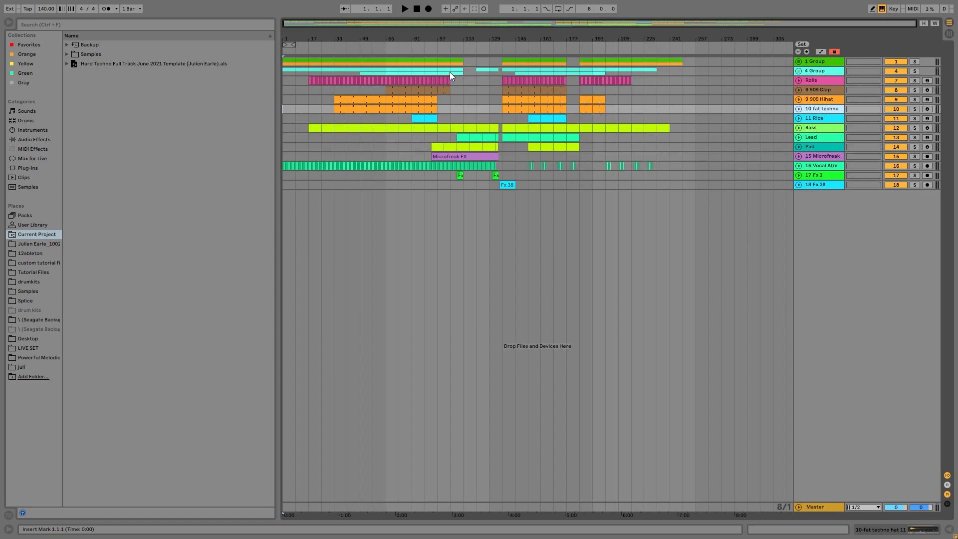
Step: Highlight the break from bar 121 to bar 137 across 1 Group and 4 Group
{"action": "left_click", "coordinate": [476, 64]}
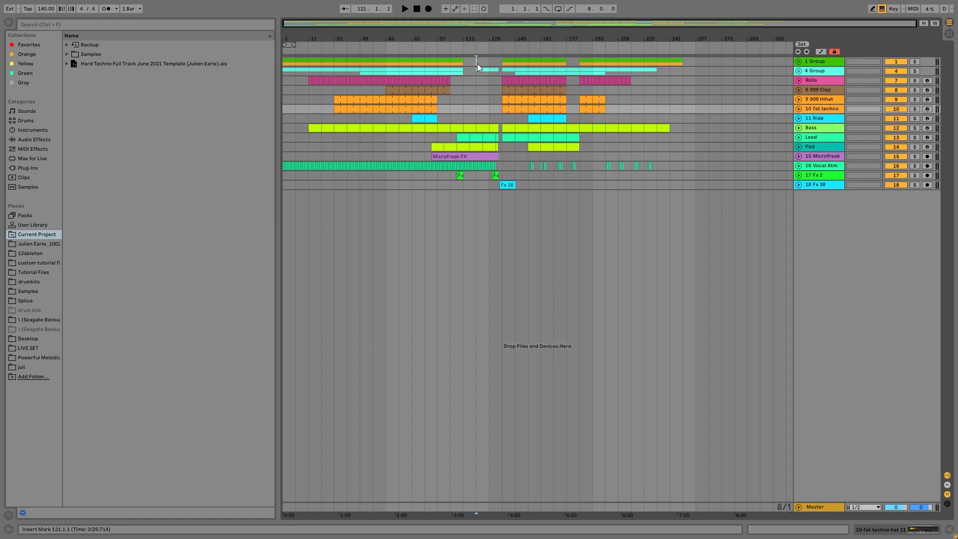
{"action": "left_click", "coordinate": [477, 64]}
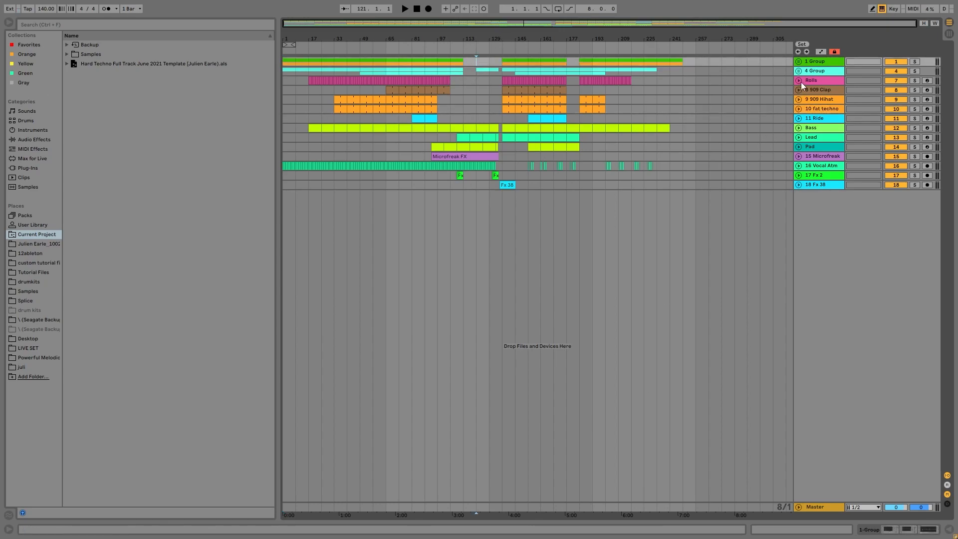
{"action": "left_click", "coordinate": [798, 62]}
{"action": "left_click", "coordinate": [797, 62]}
{"action": "left_click_drag", "start_coordinate": [478, 61], "coordinate": [498, 70]}
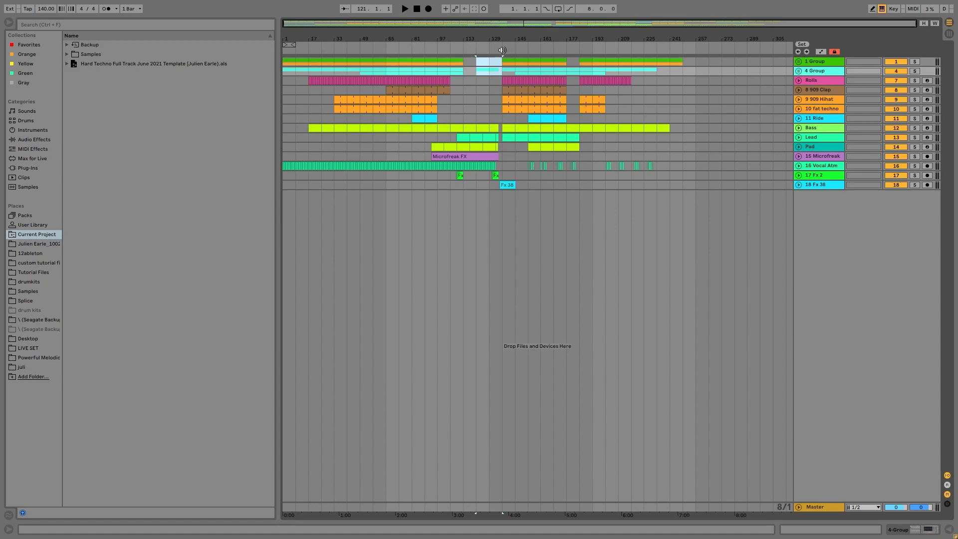
{"action": "left_click", "coordinate": [473, 66]}
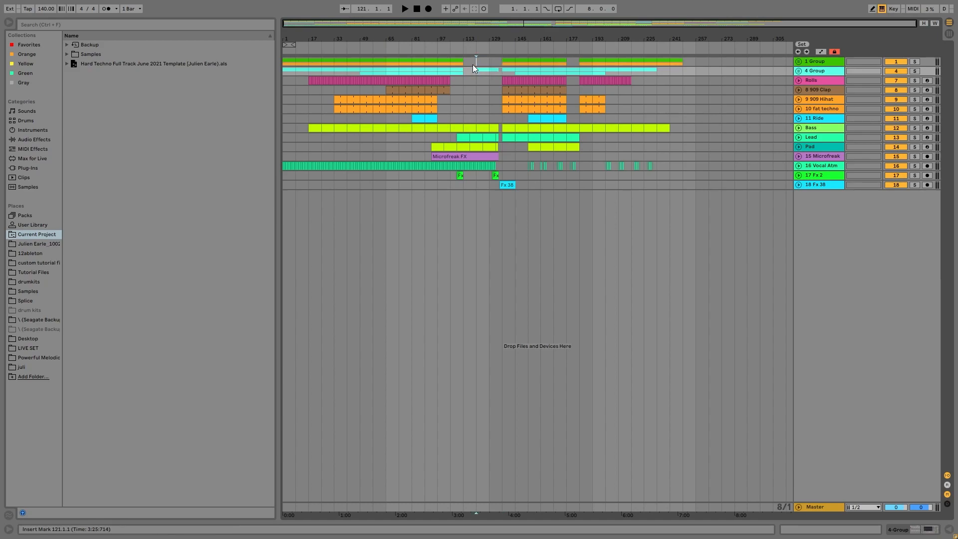
{"action": "left_click_drag", "start_coordinate": [481, 67], "coordinate": [502, 75]}
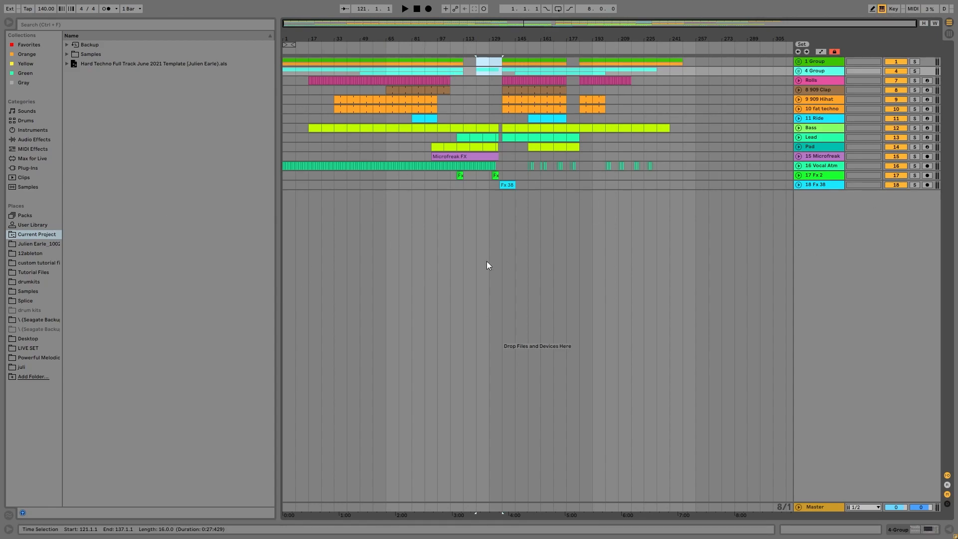
Step: Add a locator named A and position it at the very start of the arrangement
{"action": "right_click", "coordinate": [286, 49]}
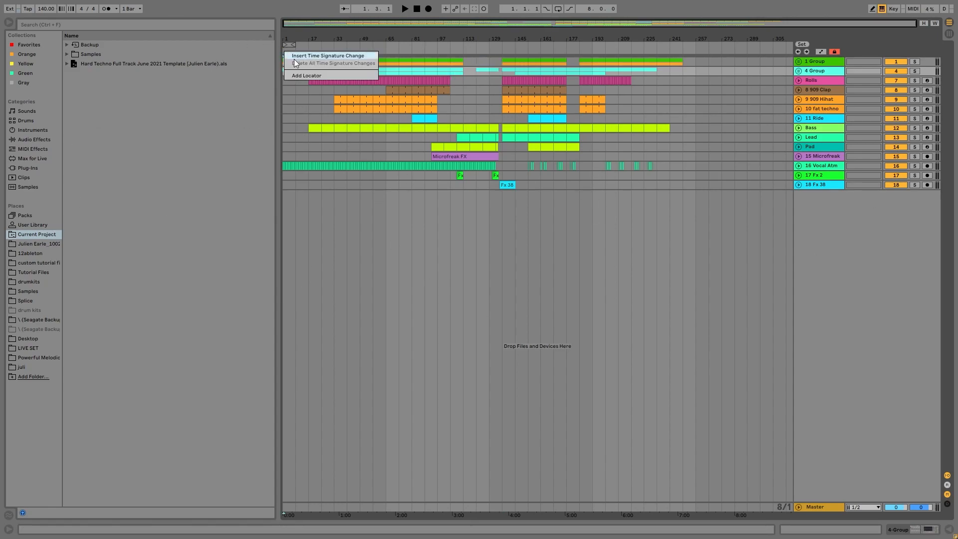
{"action": "left_click", "coordinate": [304, 74]}
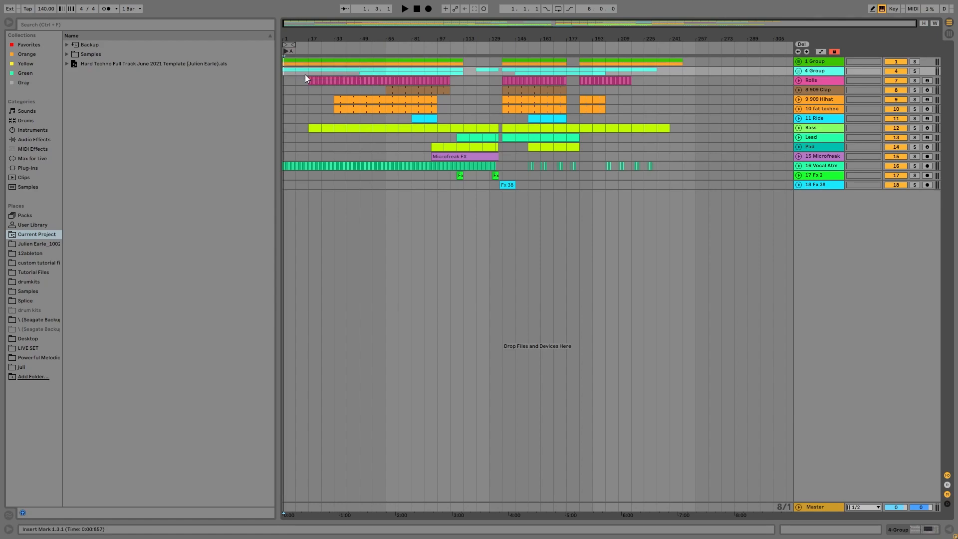
{"action": "left_click_drag", "start_coordinate": [285, 51], "coordinate": [278, 51]}
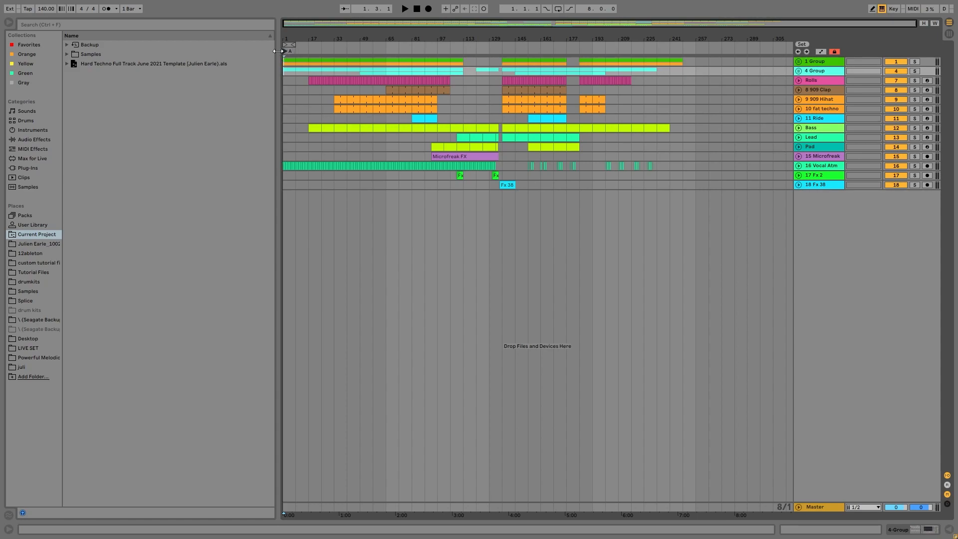
Step: Add a locator named B at bar 65, where the 909 Clap enters, and audition the arrangement from there
{"action": "left_click", "coordinate": [389, 61]}
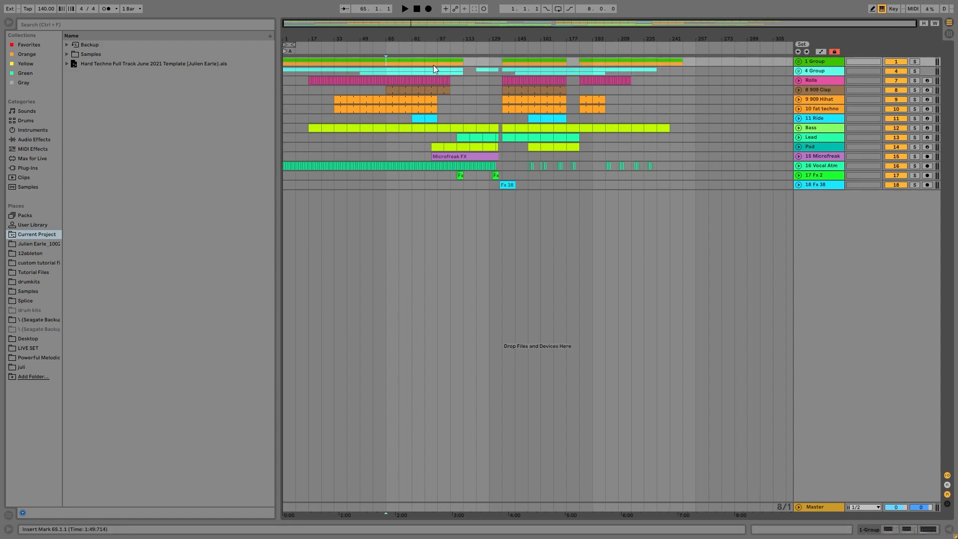
{"action": "key", "text": "space"}
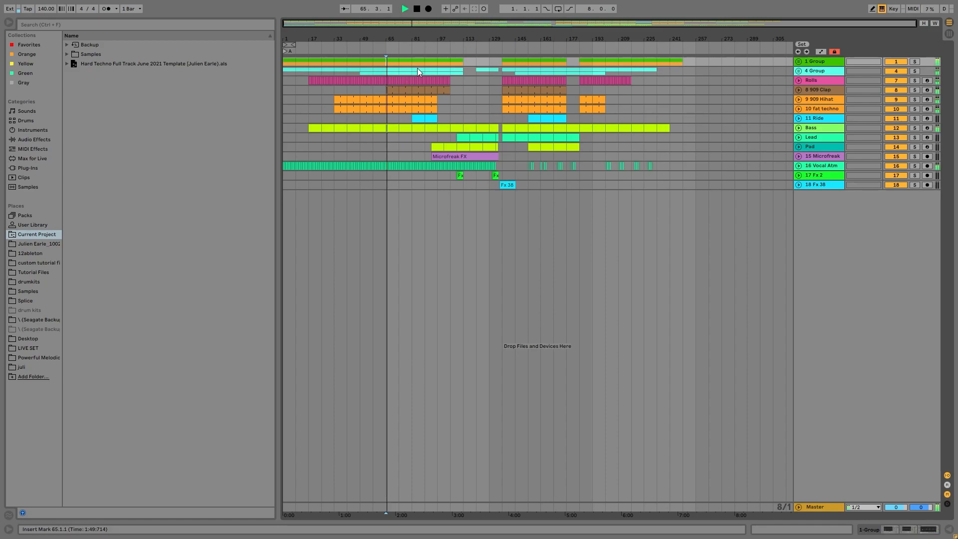
{"action": "key", "text": "space"}
{"action": "right_click", "coordinate": [385, 50]}
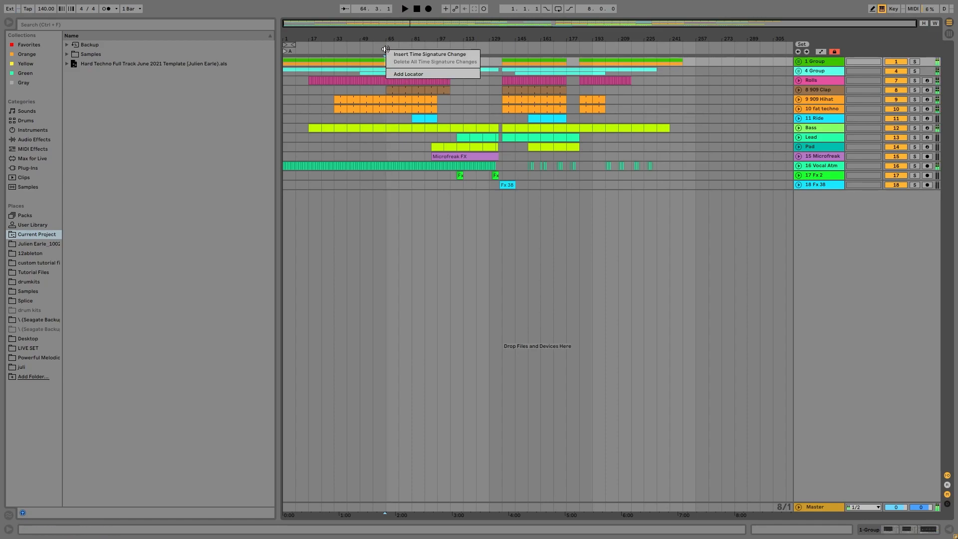
{"action": "left_click", "coordinate": [414, 74]}
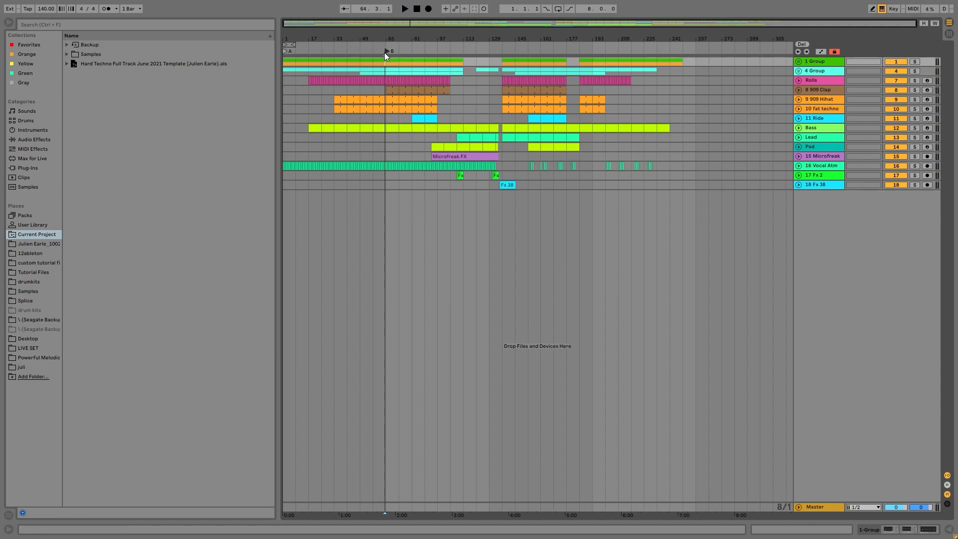
{"action": "left_click_drag", "start_coordinate": [385, 53], "coordinate": [385, 53]}
{"action": "key", "text": "space"}
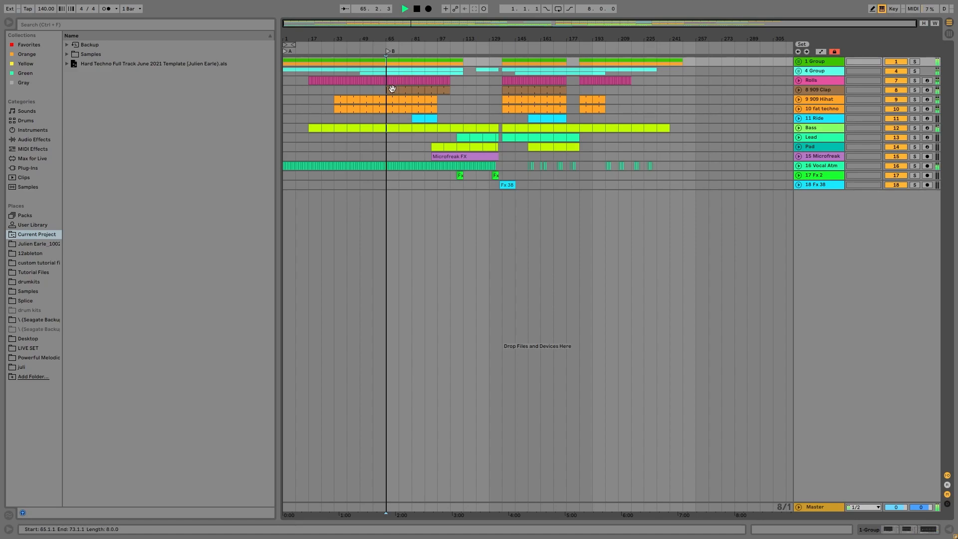
{"action": "key", "text": "space"}
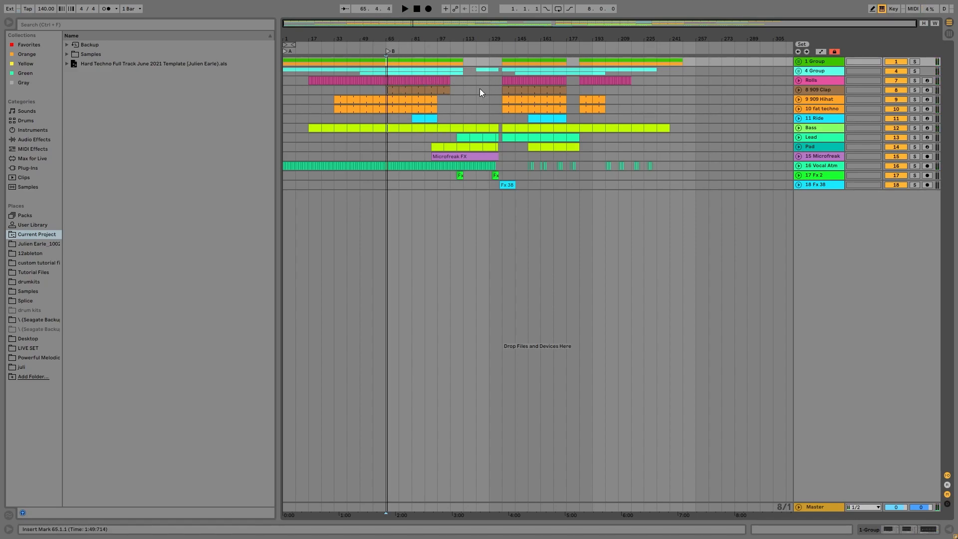
Step: Add a locator named C, align it with bar 105 where the Rolls and Clap clips end, and audition that point
{"action": "right_click", "coordinate": [464, 48]}
{"action": "left_click", "coordinate": [477, 73]}
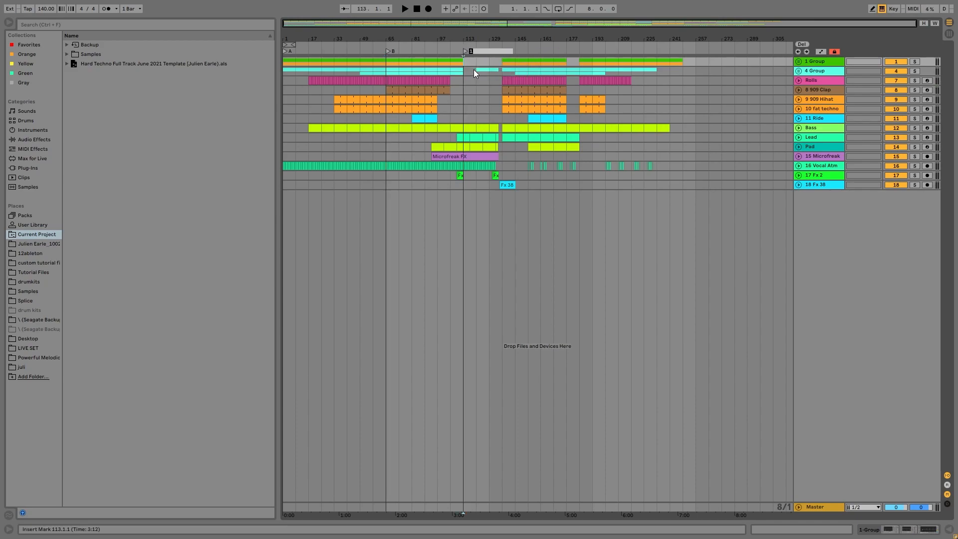
{"action": "type", "text": "C"}
{"action": "key", "text": "Return"}
{"action": "left_click_drag", "start_coordinate": [465, 51], "coordinate": [451, 49]}
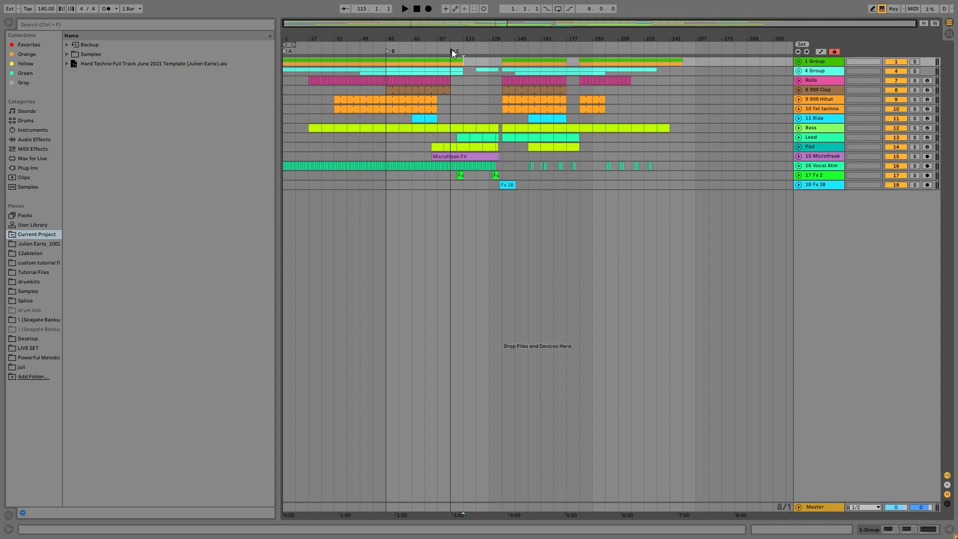
{"action": "left_click", "coordinate": [453, 61]}
{"action": "key", "text": "space"}
{"action": "key", "text": "space"}
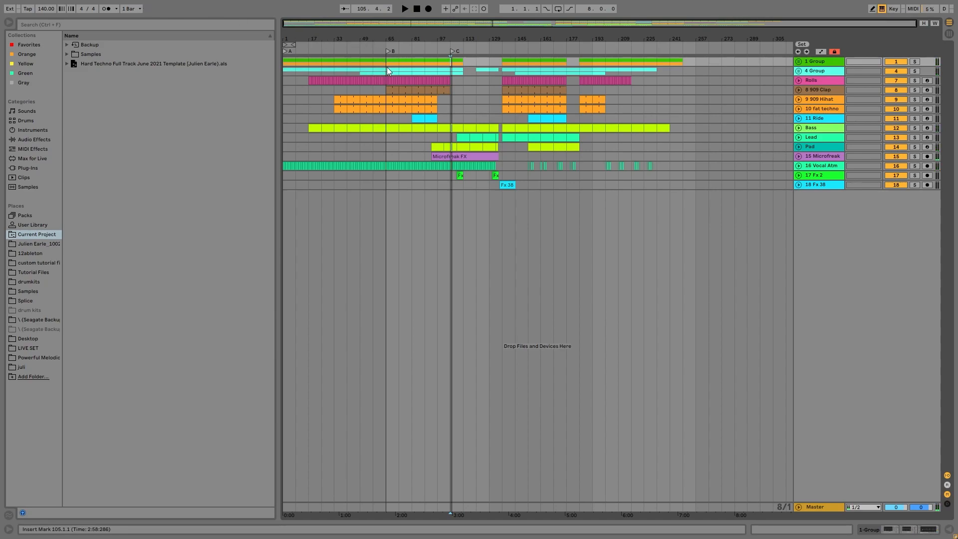
Step: Examine the section after locator B on the group tracks, auditioning from bar 97 and highlighting bars 105 to 113
{"action": "left_click_drag", "start_coordinate": [386, 62], "coordinate": [436, 63]}
{"action": "left_click", "coordinate": [424, 65]}
{"action": "left_click", "coordinate": [436, 61]}
{"action": "key", "text": "space"}
{"action": "key", "text": "space"}
{"action": "mouse_move", "coordinate": [438, 62]}
{"action": "left_mouse_down"}
{"action": "mouse_move", "coordinate": [462, 65]}
{"action": "mouse_move", "coordinate": [451, 70]}
{"action": "left_mouse_up"}
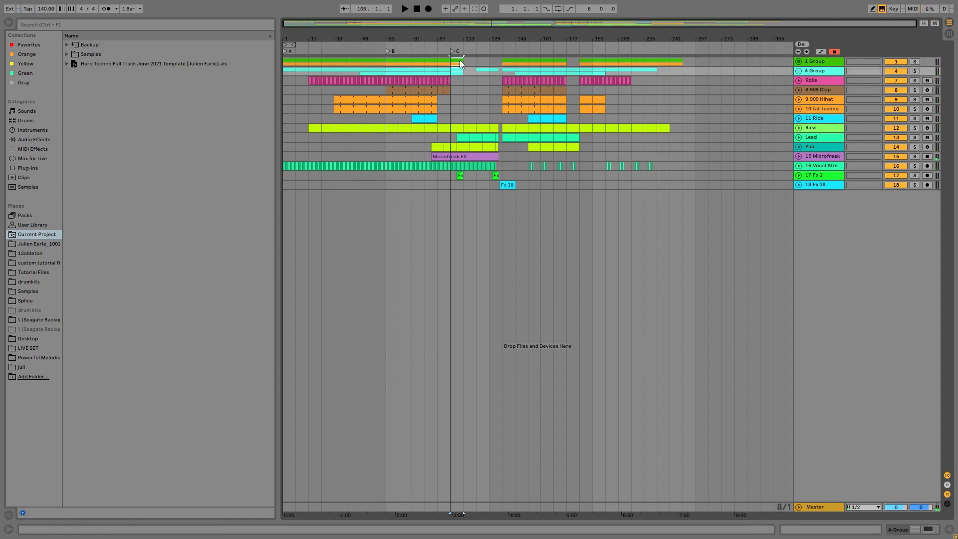
{"action": "left_click", "coordinate": [438, 59]}
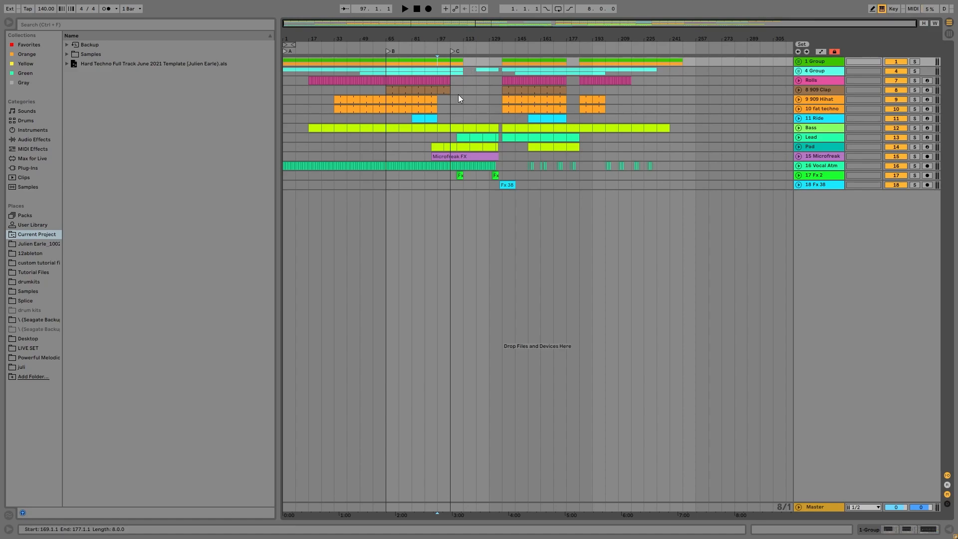
Step: Unfold the Pad, Lead and Bass tracks and audition the break from bar 121
{"action": "left_click", "coordinate": [475, 62]}
{"action": "key", "text": "space"}
{"action": "key", "text": "space"}
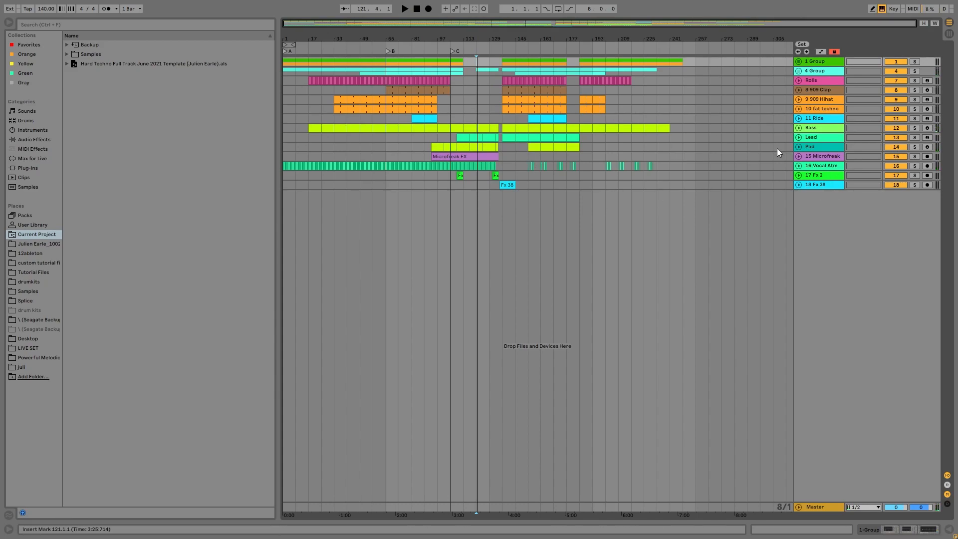
{"action": "left_click", "coordinate": [799, 146]}
{"action": "left_click", "coordinate": [798, 137]}
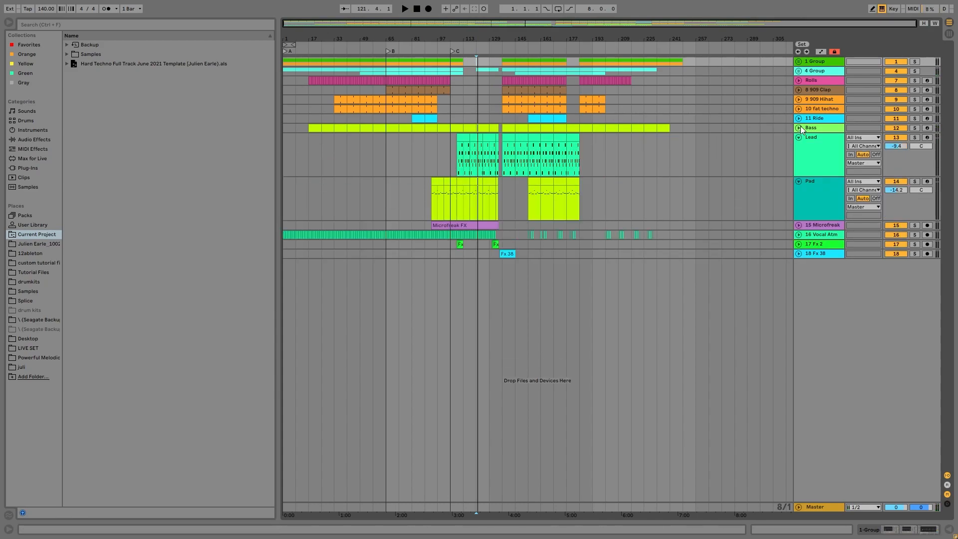
{"action": "left_click", "coordinate": [798, 127]}
{"action": "key", "text": "space"}
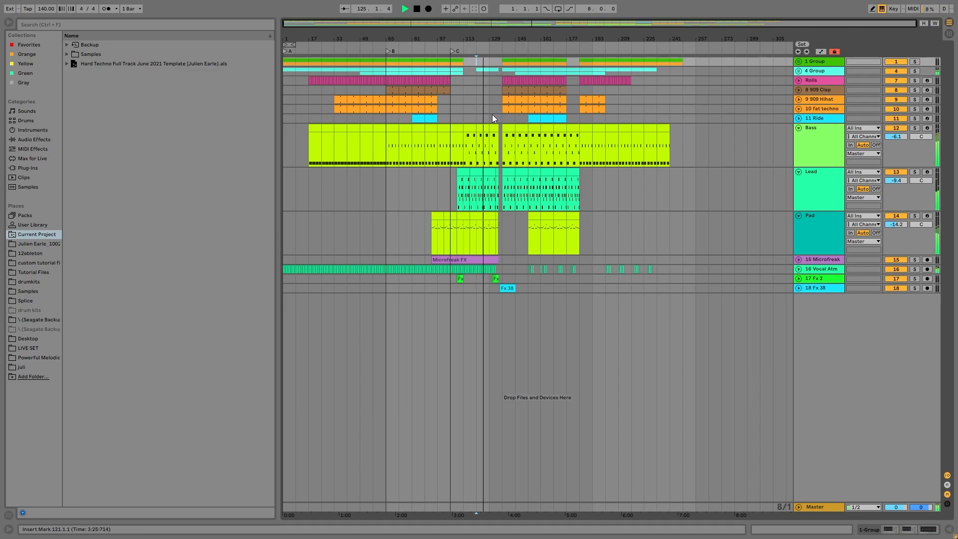
{"action": "key", "text": "space"}
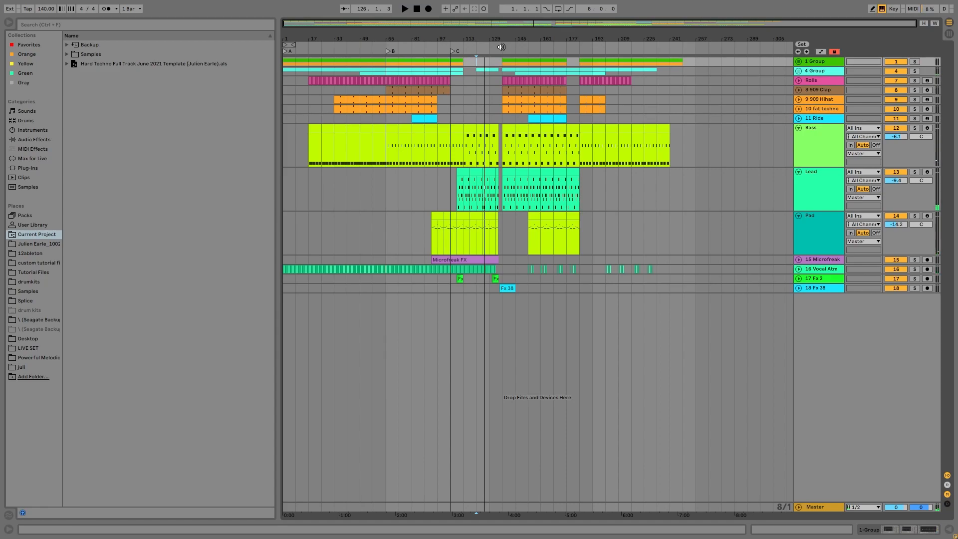
Step: Audition the second half of the arrangement from bars 161, 177 and 185
{"action": "key", "text": "space"}
{"action": "left_click", "coordinate": [541, 61]}
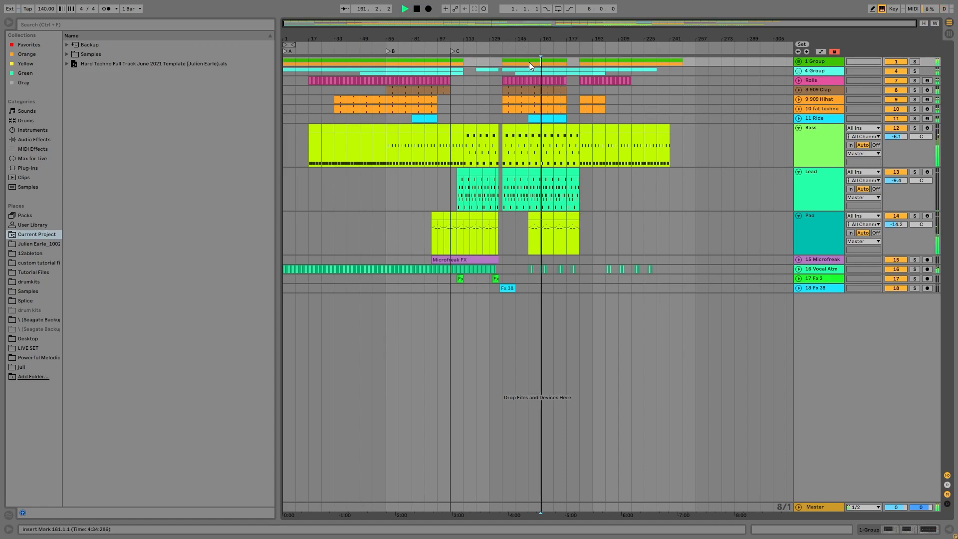
{"action": "left_click", "coordinate": [564, 63]}
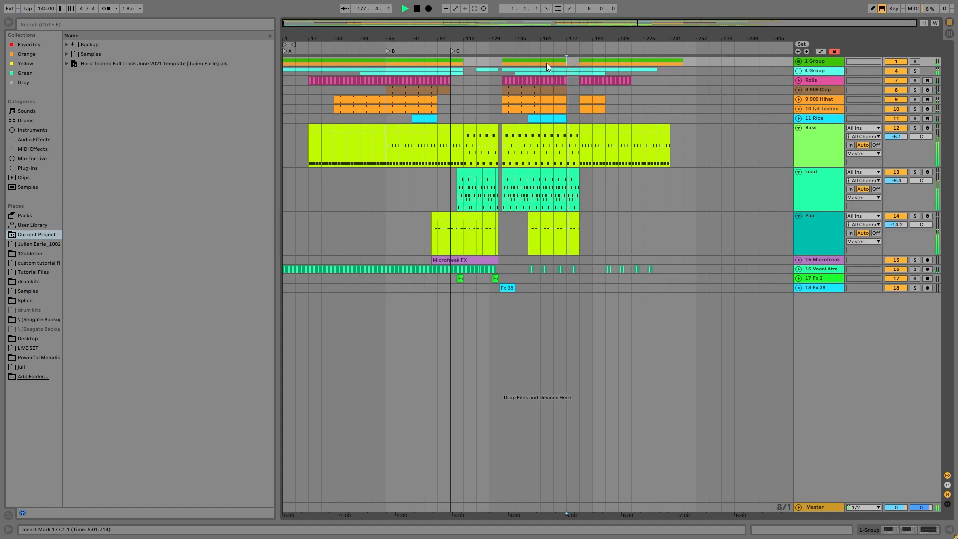
{"action": "left_click", "coordinate": [578, 60]}
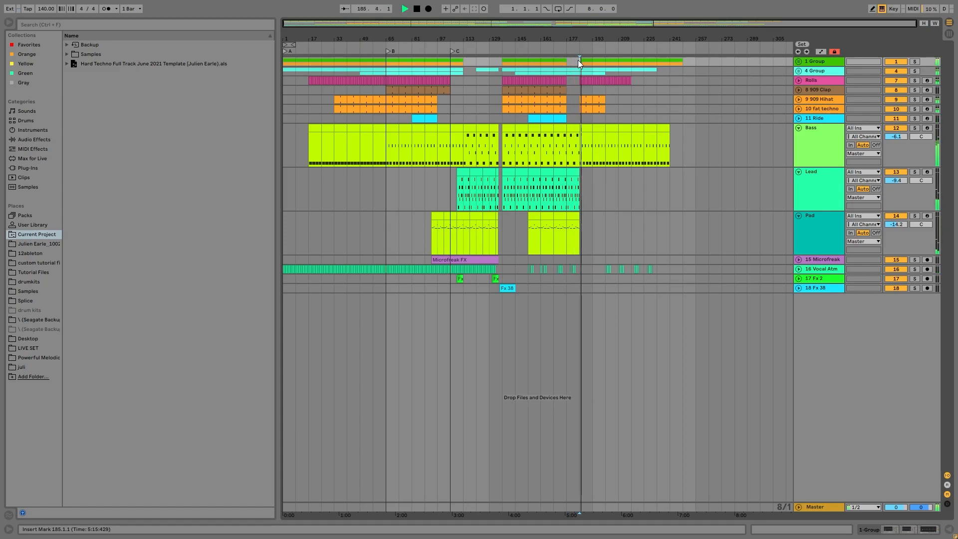
{"action": "key", "text": "space"}
Step: Add a locator named D at bar 137, where the drums re-enter
{"action": "left_click", "coordinate": [501, 62]}
{"action": "right_click", "coordinate": [502, 48]}
{"action": "left_click", "coordinate": [532, 73]}
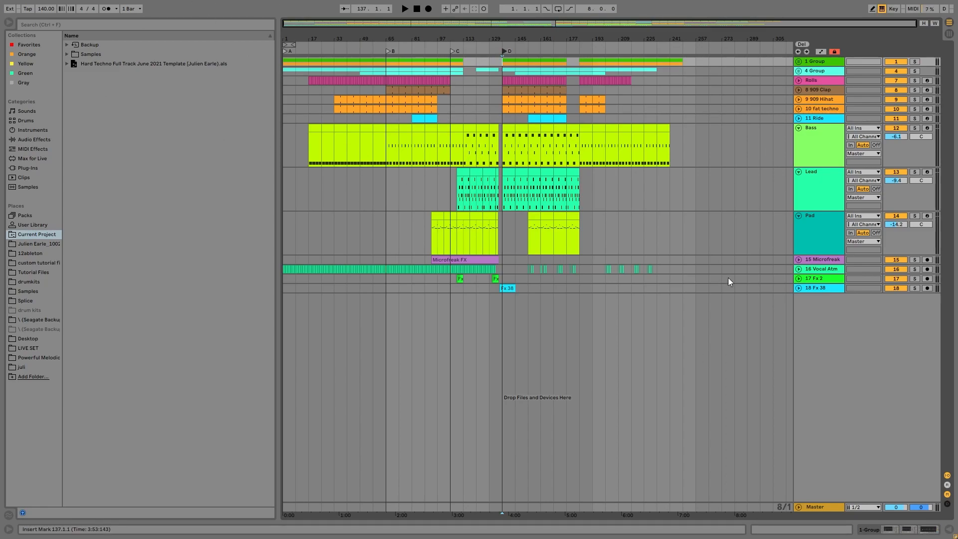
{"action": "right_click", "coordinate": [578, 50]}
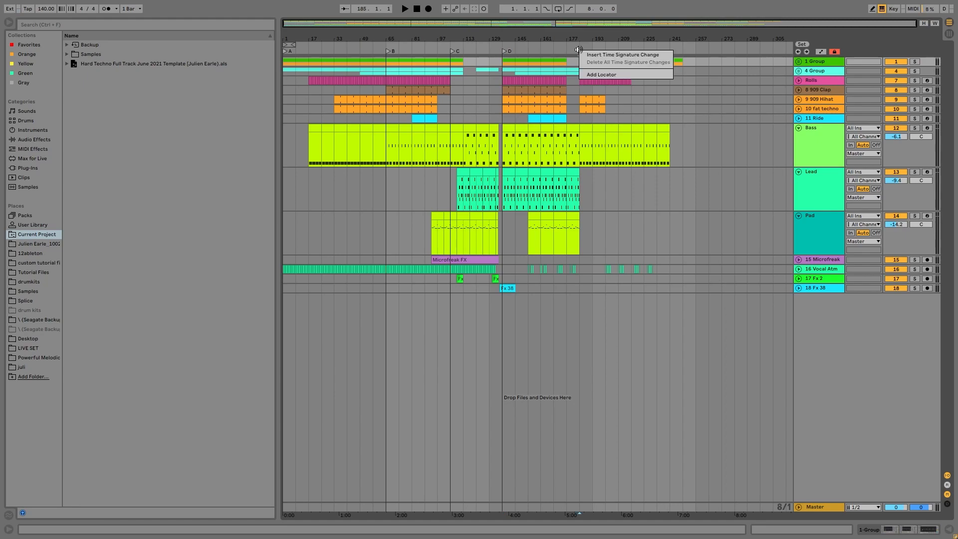
{"action": "left_click", "coordinate": [593, 75]}
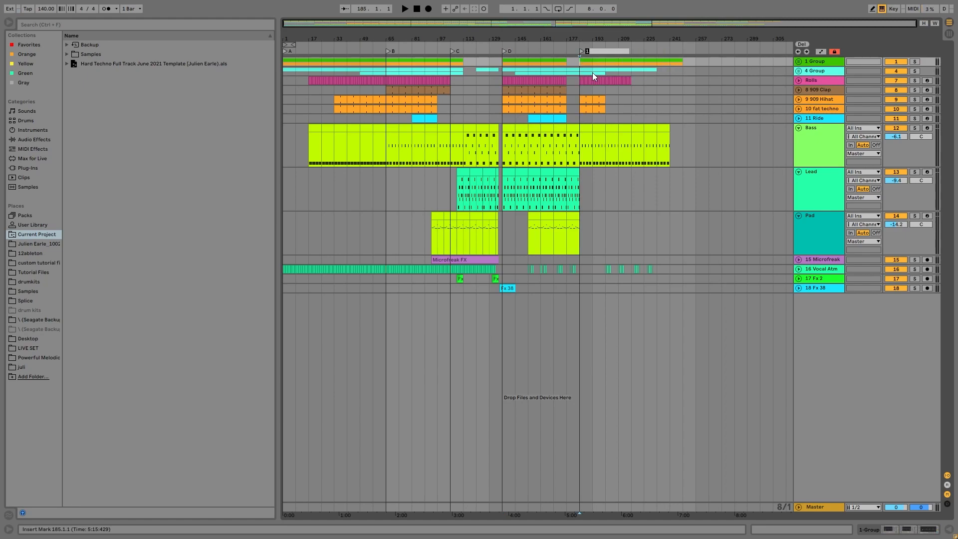
{"action": "type", "text": "E"}
{"action": "key", "text": "Return"}
{"action": "left_click", "coordinate": [582, 53]}
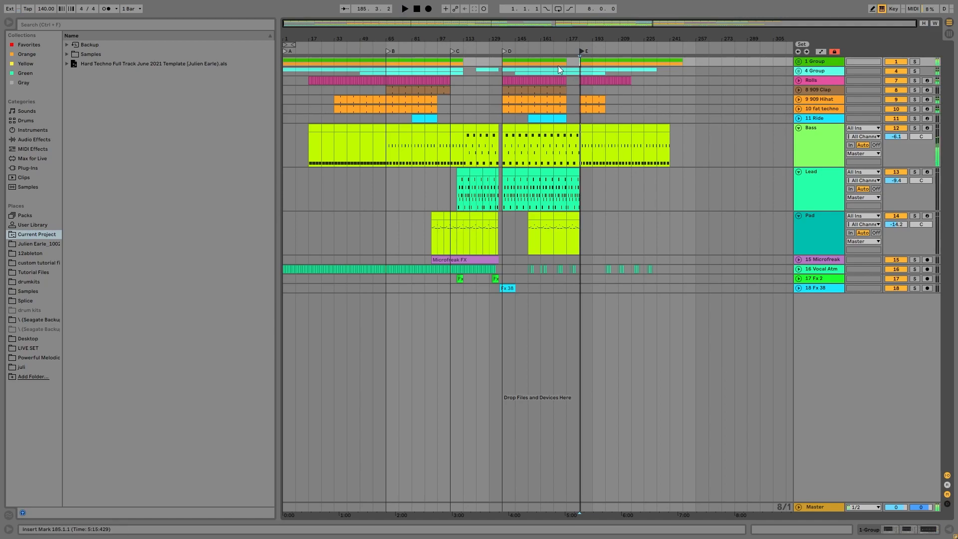
{"action": "key", "text": "Delete"}
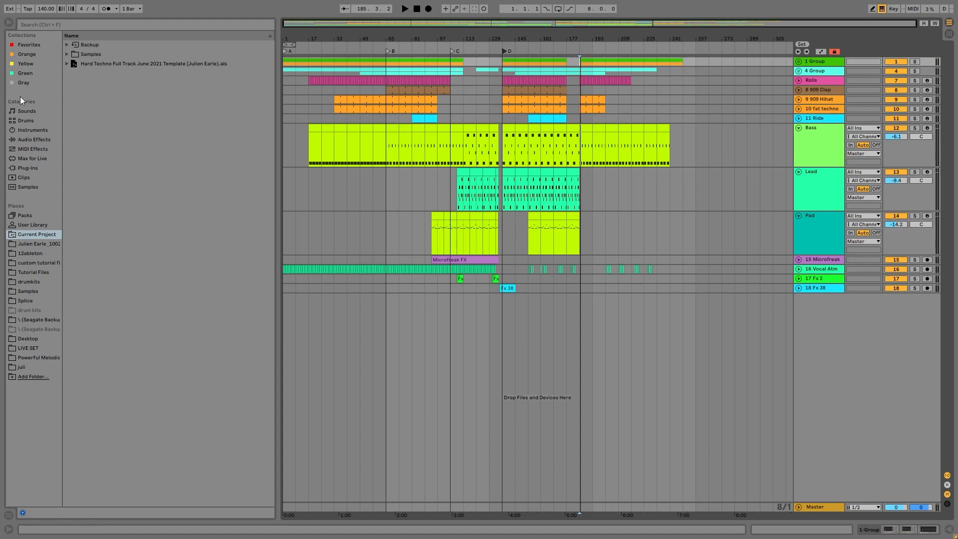
Step: Review the arrangement by highlighting the section from bar 137 to bar 249, then the drums' first 16 bars, and auditioning from the song start
{"action": "left_click_drag", "start_coordinate": [449, 61], "coordinate": [685, 73]}
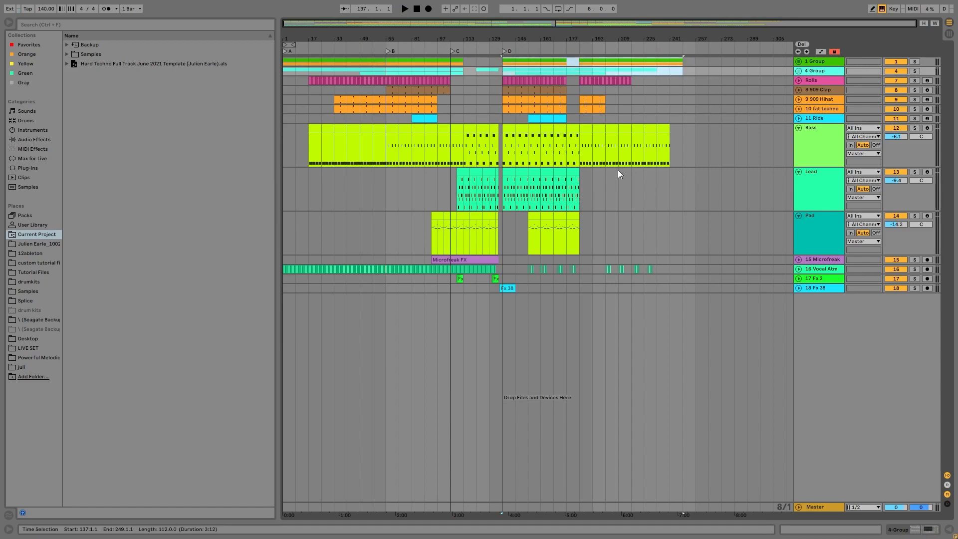
{"action": "left_click_drag", "start_coordinate": [502, 58], "coordinate": [529, 117]}
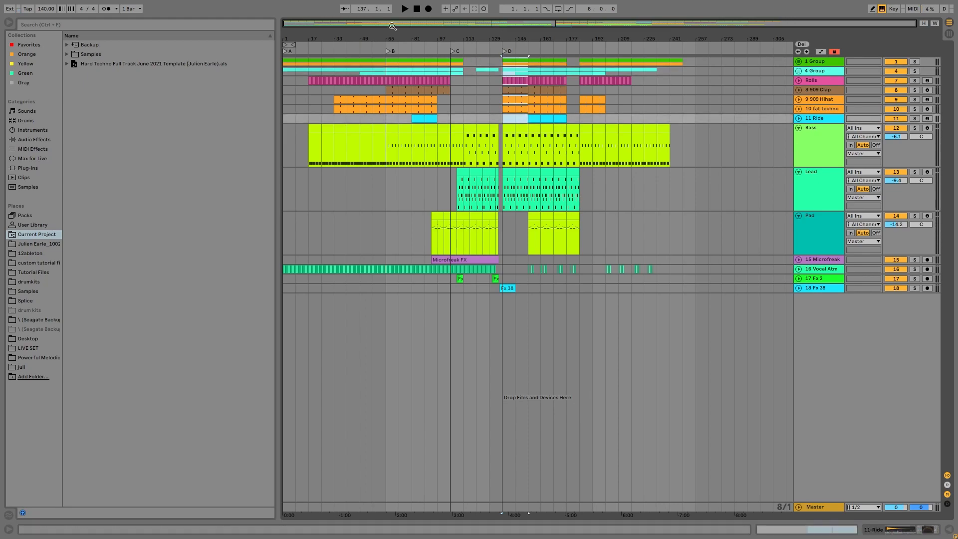
{"action": "left_click", "coordinate": [283, 64]}
{"action": "key", "text": "space"}
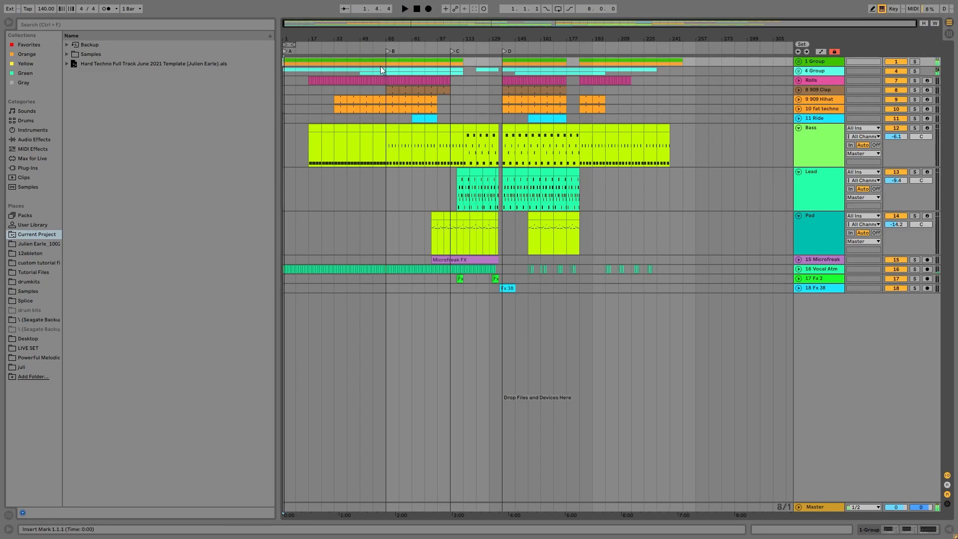
{"action": "left_click", "coordinate": [388, 59]}
{"action": "key", "text": "space"}
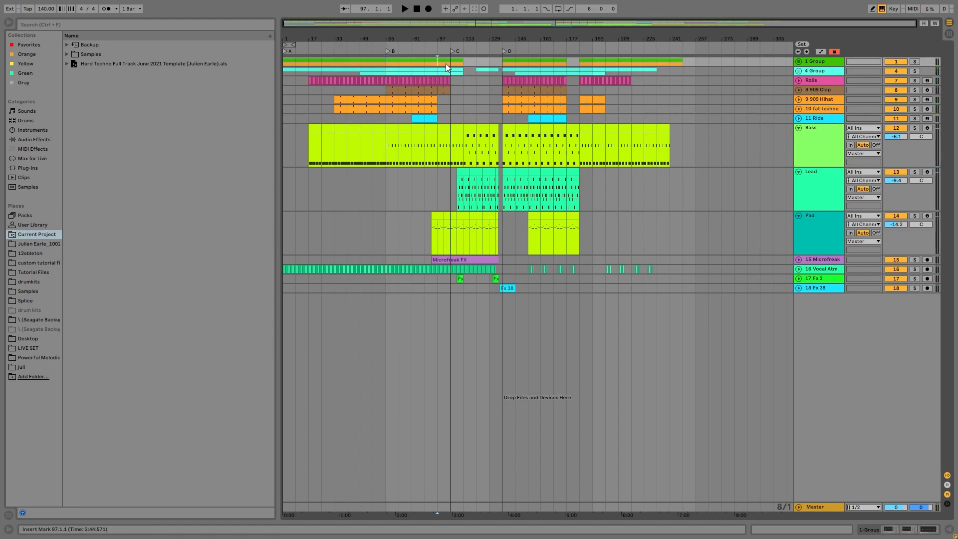
Step: Audition the second half from bar 153 and examine the Bass track by folding it and unfolding it again
{"action": "left_click", "coordinate": [502, 64]}
{"action": "left_click", "coordinate": [531, 58]}
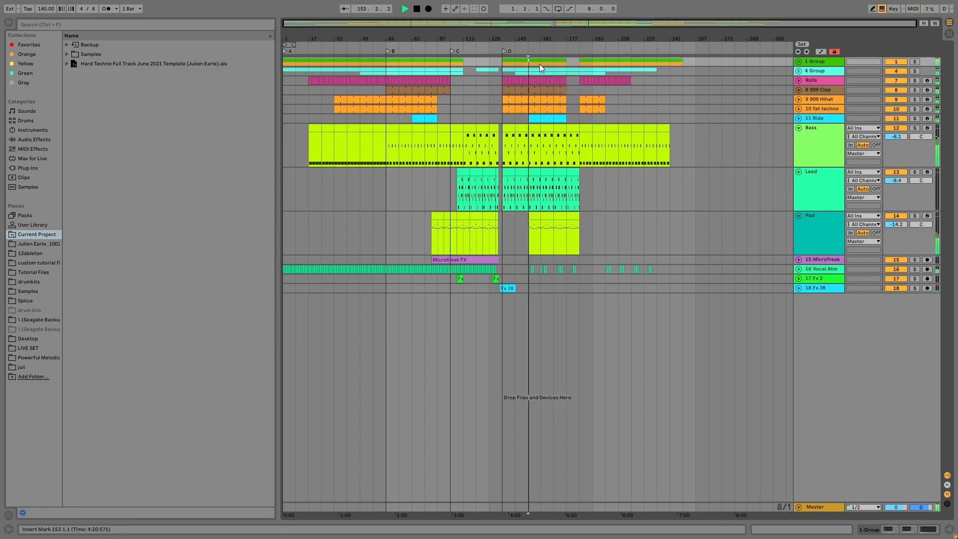
{"action": "left_click", "coordinate": [813, 137]}
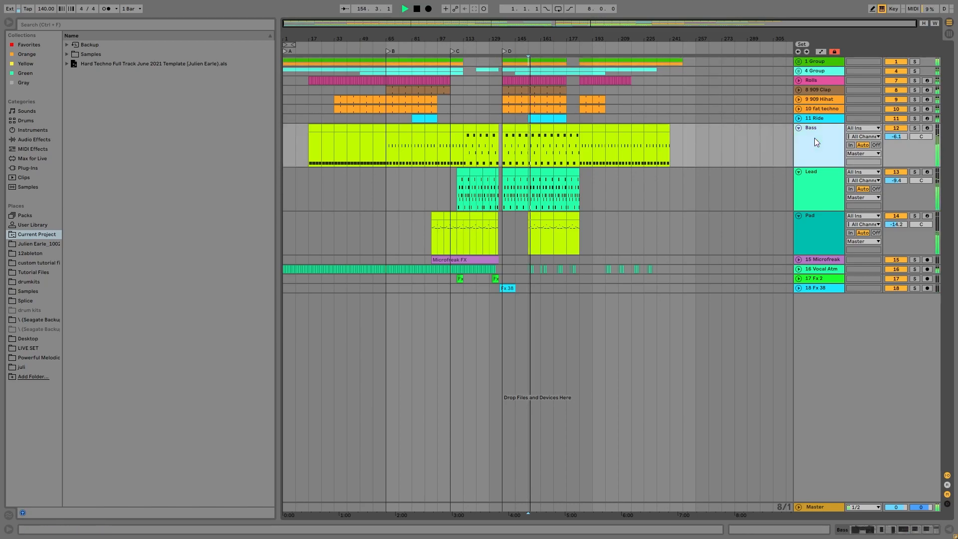
{"action": "left_click", "coordinate": [799, 128]}
{"action": "key", "text": "space"}
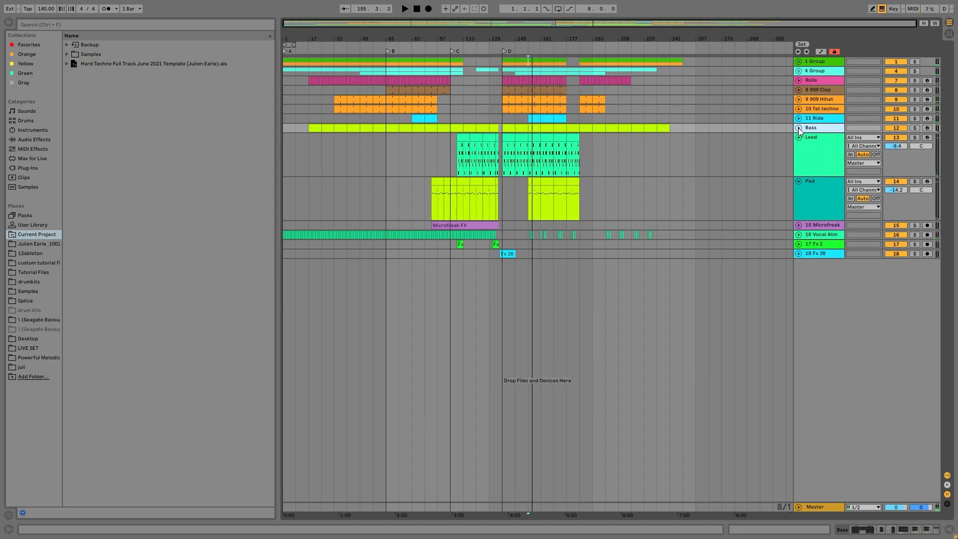
{"action": "left_click", "coordinate": [798, 128]}
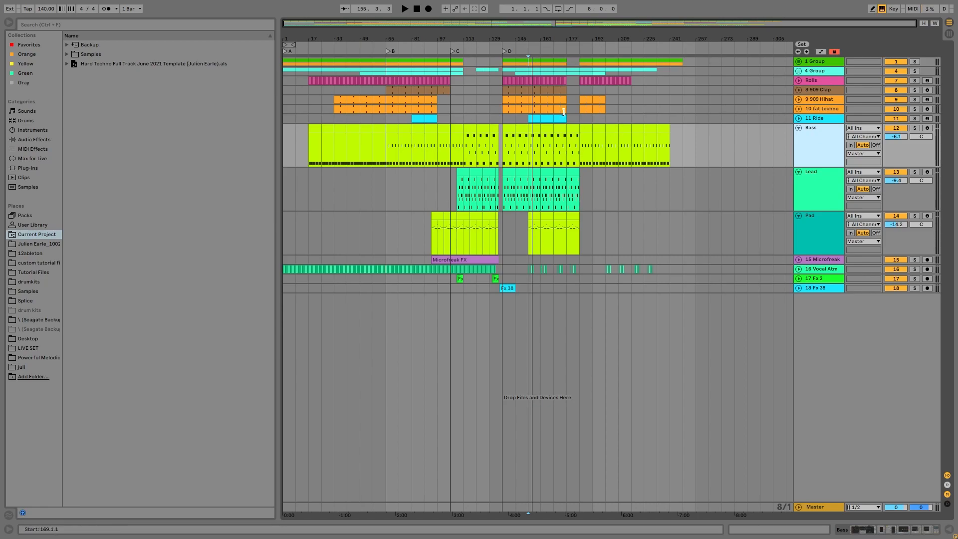
Step: Highlight bars 97 to 113 of the 1 Group track, extend the selection across both groups, and return the insert marker to bar 97
{"action": "left_click", "coordinate": [440, 65]}
{"action": "left_click_drag", "start_coordinate": [435, 66], "coordinate": [465, 62]}
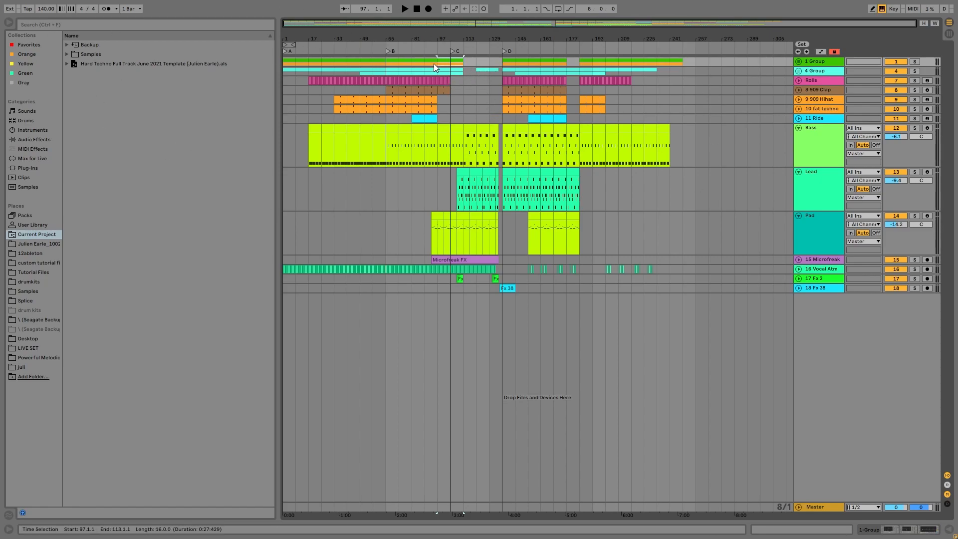
{"action": "mouse_move", "coordinate": [436, 60]}
{"action": "left_mouse_down"}
{"action": "mouse_move", "coordinate": [465, 61]}
{"action": "mouse_move", "coordinate": [470, 72]}
{"action": "left_mouse_up"}
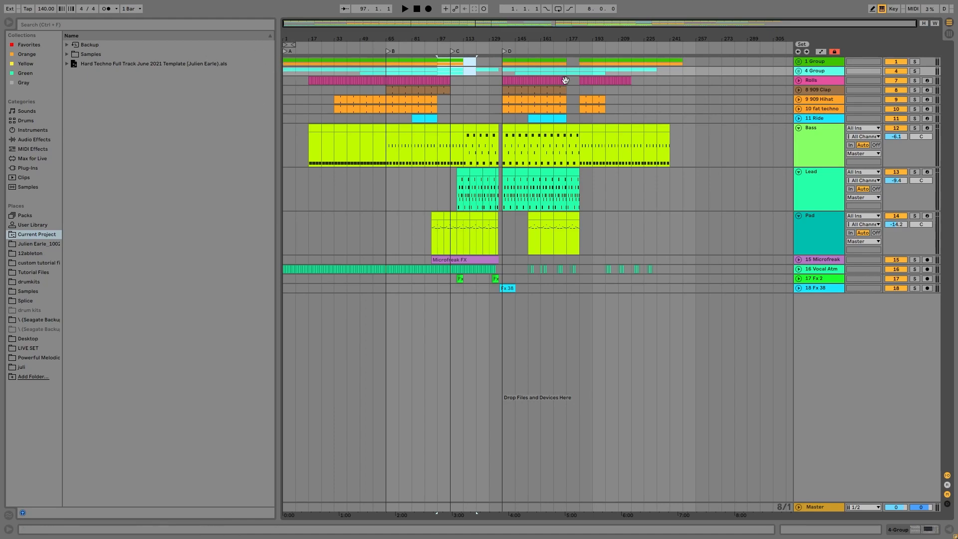
{"action": "left_click", "coordinate": [439, 59]}
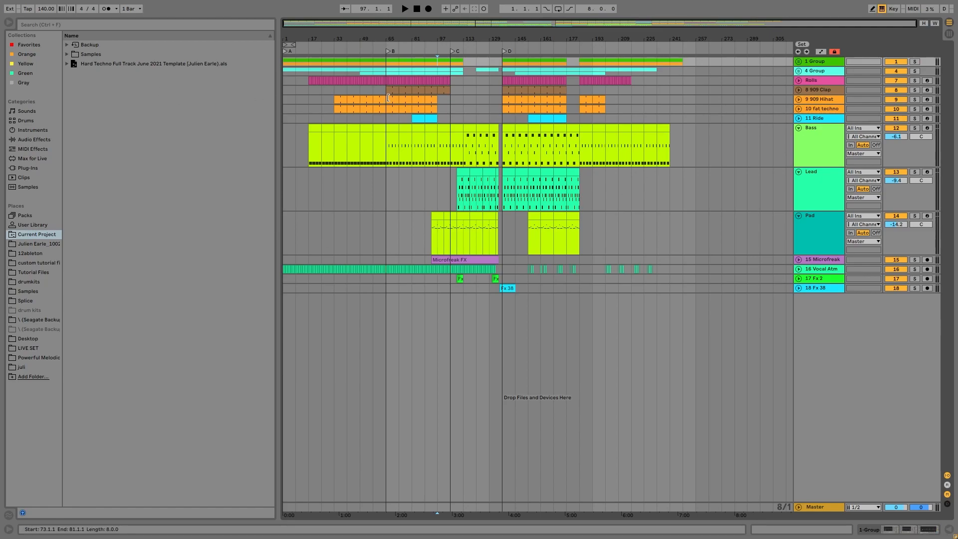
Step: Fold the Bass, Lead and Pad tracks and unfold the Fx 2 and Fx 38 tracks
{"action": "left_click", "coordinate": [798, 129]}
{"action": "left_click", "coordinate": [798, 136]}
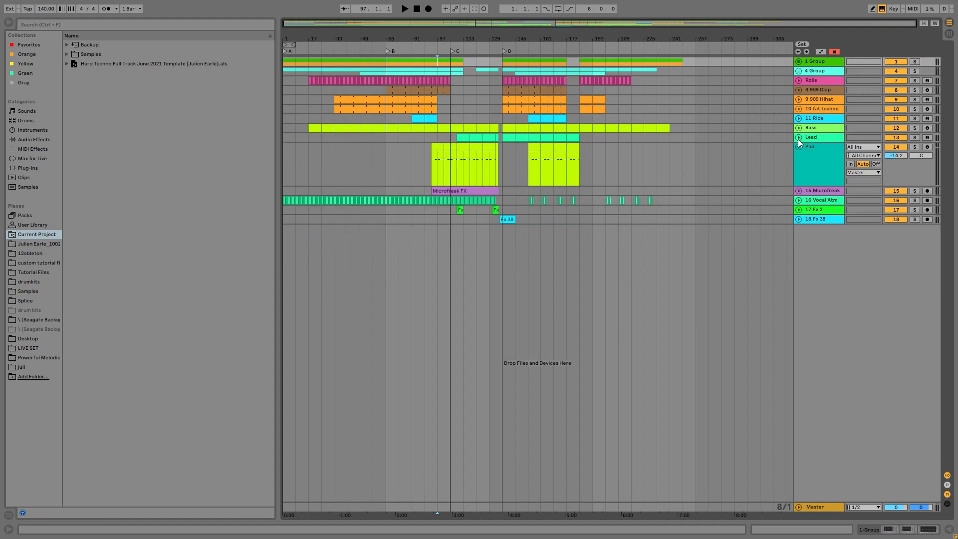
{"action": "left_click", "coordinate": [798, 148]}
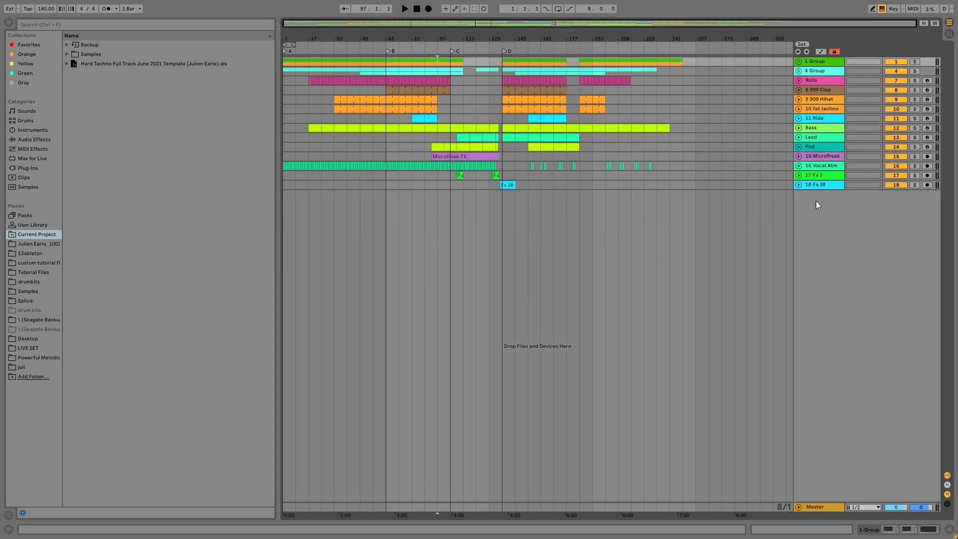
{"action": "left_click", "coordinate": [799, 184]}
{"action": "left_click", "coordinate": [798, 176]}
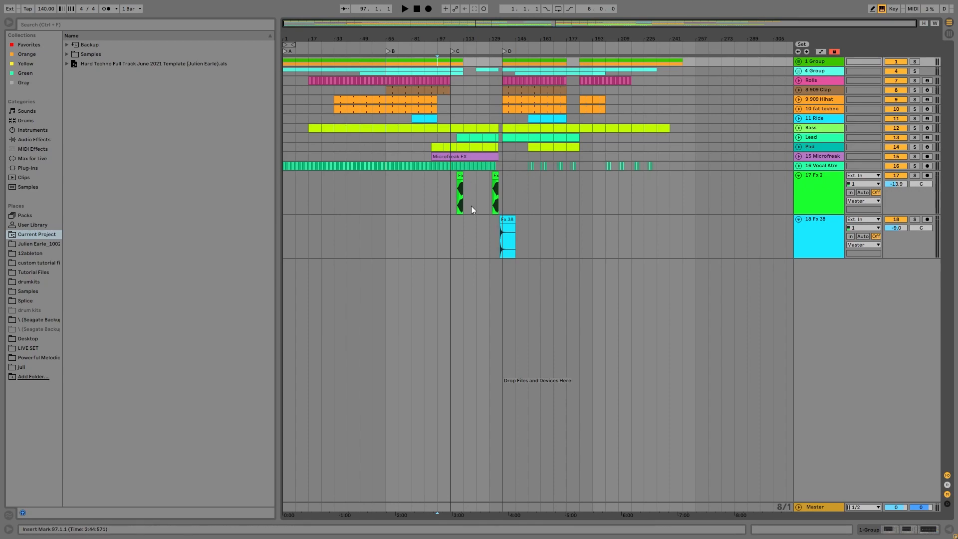
Step: Audition the Fx 38 clip from its start, leading into locator D
{"action": "left_click", "coordinate": [507, 220]}
{"action": "key", "text": "space"}
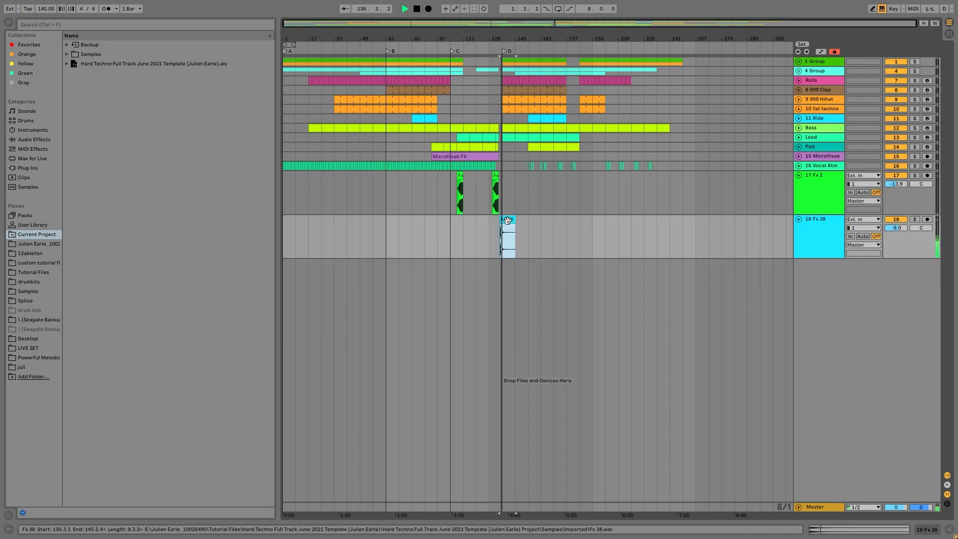
{"action": "key", "text": "space"}
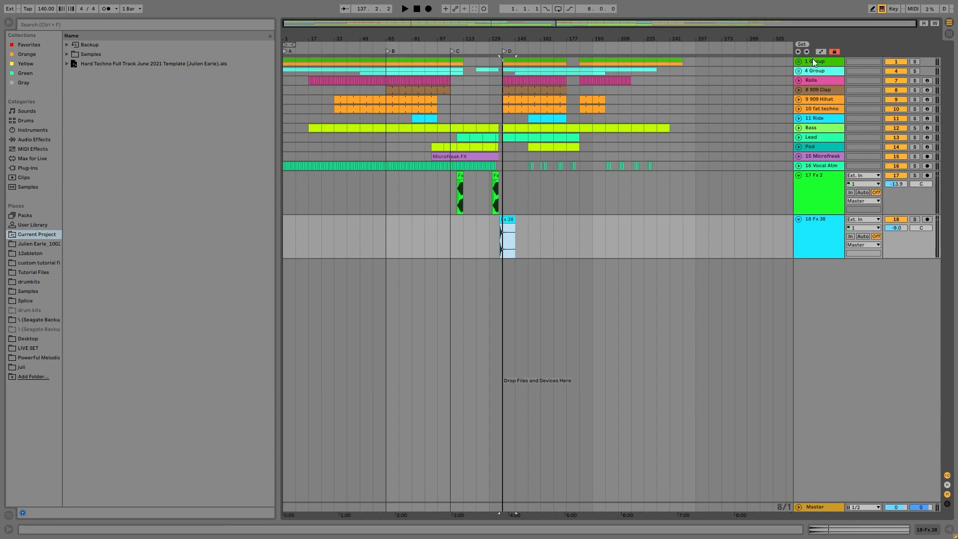
Step: Audition the transition into the break from bar 81 and again just after locator C, and highlight bars 81 to 89 of 1 Group
{"action": "left_click", "coordinate": [413, 63]}
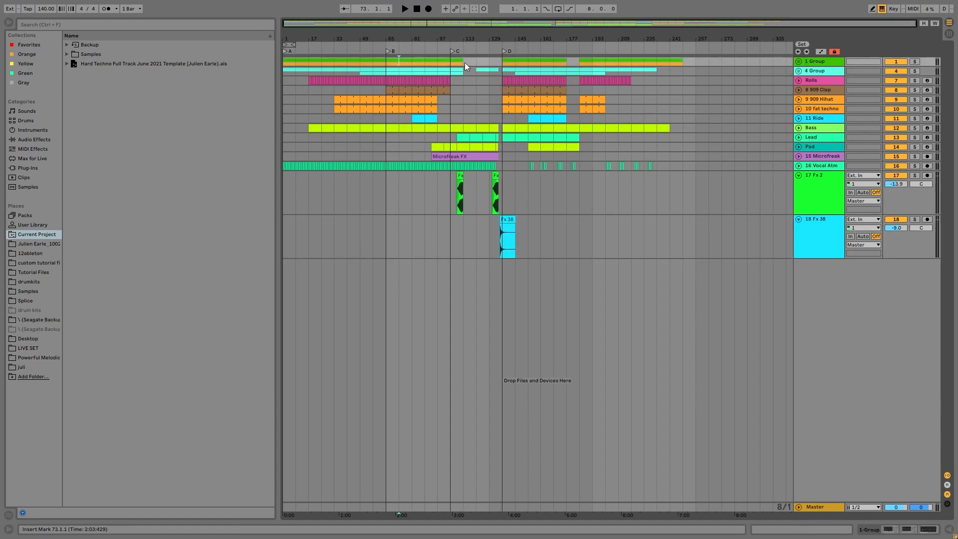
{"action": "key", "text": "space"}
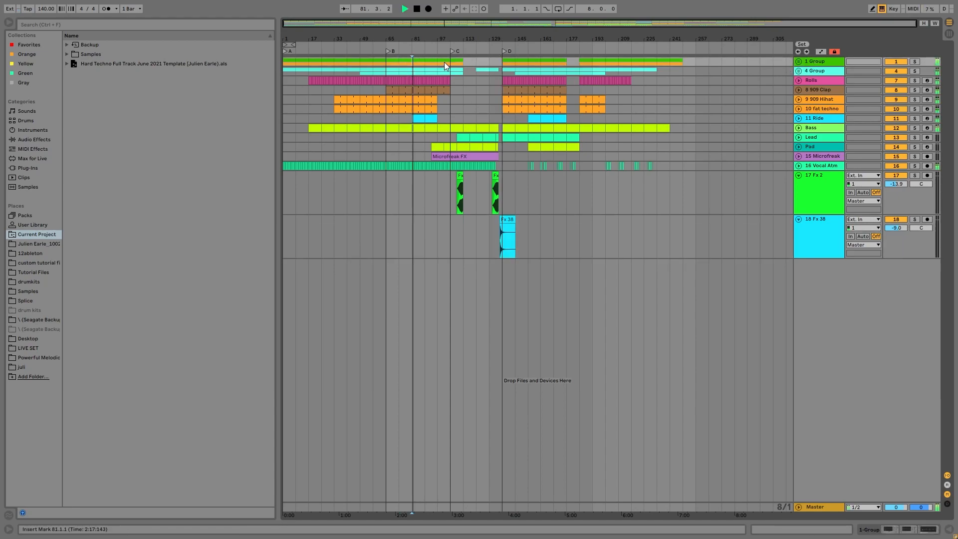
{"action": "key", "text": "space"}
{"action": "left_click", "coordinate": [459, 45]}
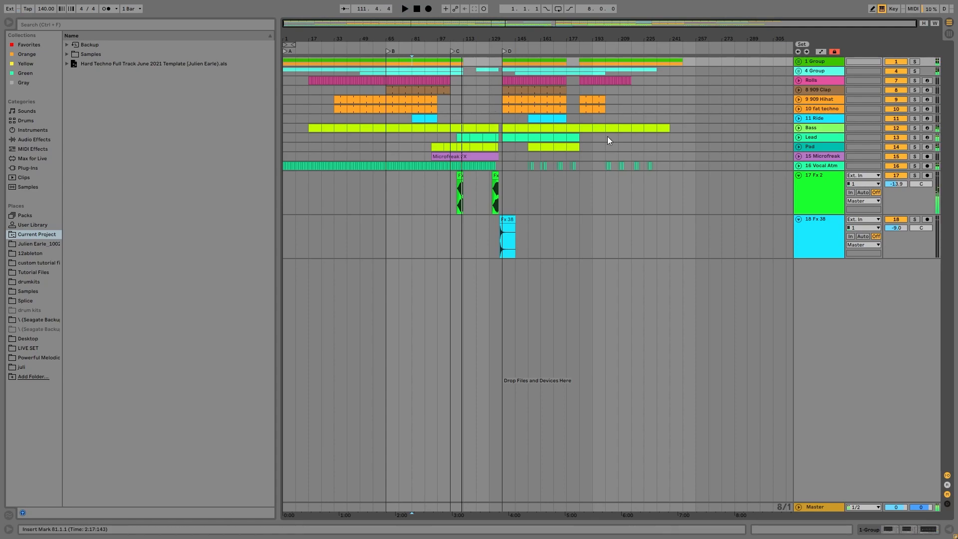
{"action": "key", "text": "space"}
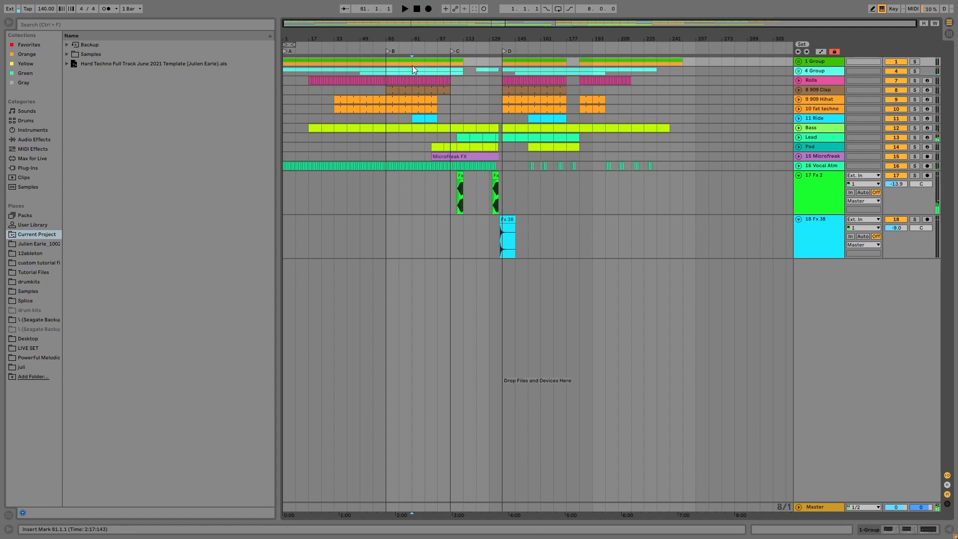
{"action": "left_click_drag", "start_coordinate": [412, 63], "coordinate": [420, 61]}
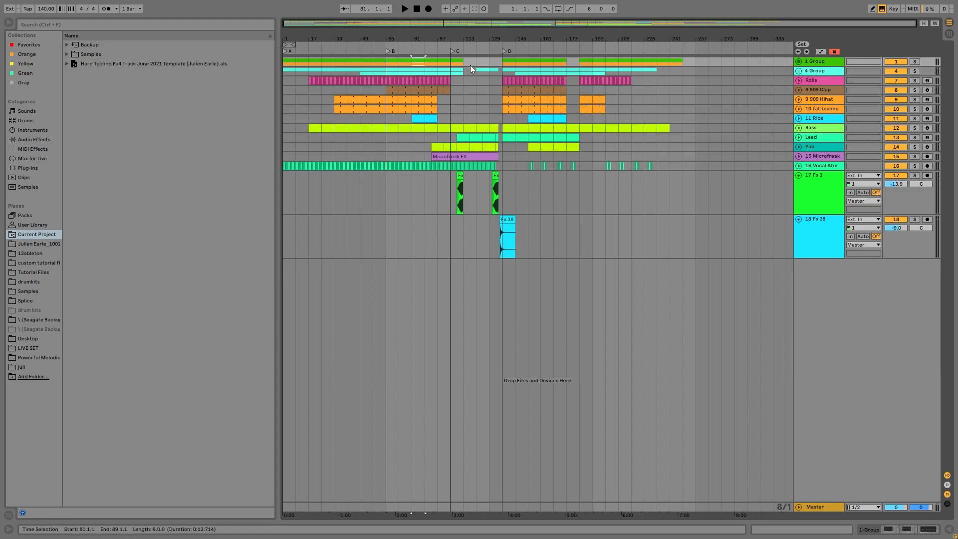
{"action": "left_click", "coordinate": [442, 65]}
Step: Unfold 1 Group and show the Frequency automation of both its Auto Filters in two lanes
{"action": "left_click", "coordinate": [798, 60]}
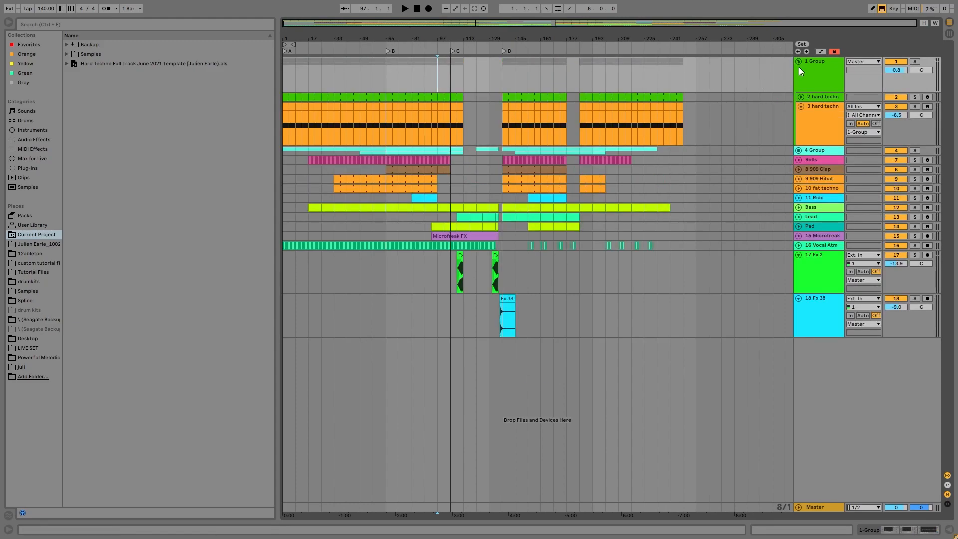
{"action": "double_click", "coordinate": [810, 67]}
{"action": "right_click", "coordinate": [154, 457]}
{"action": "left_click", "coordinate": [188, 462]}
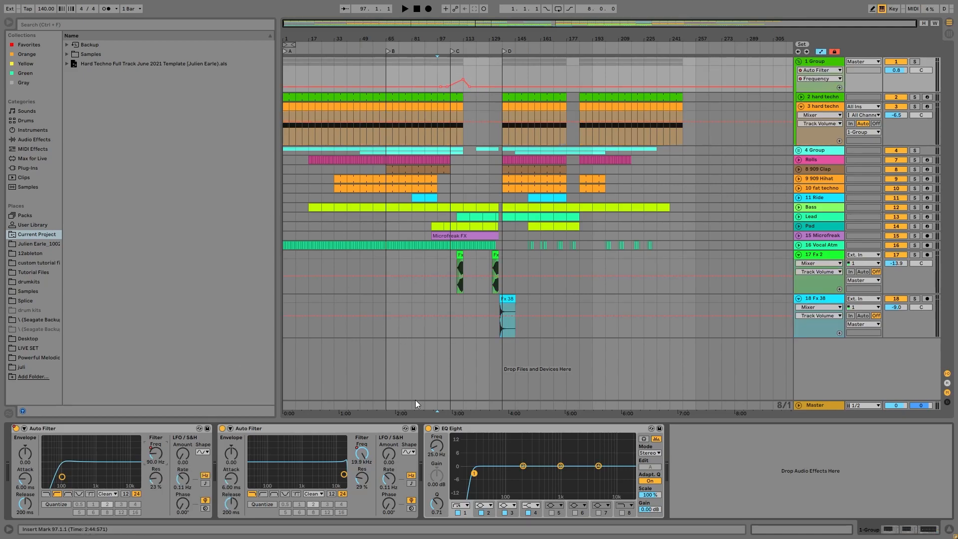
{"action": "right_click", "coordinate": [363, 453]}
{"action": "left_click", "coordinate": [385, 464]}
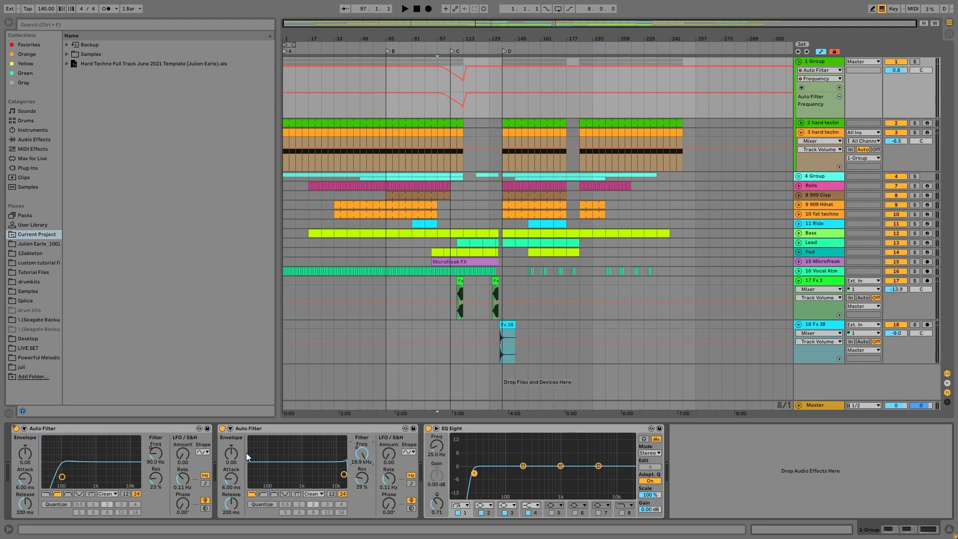
{"action": "left_click", "coordinate": [151, 456]}
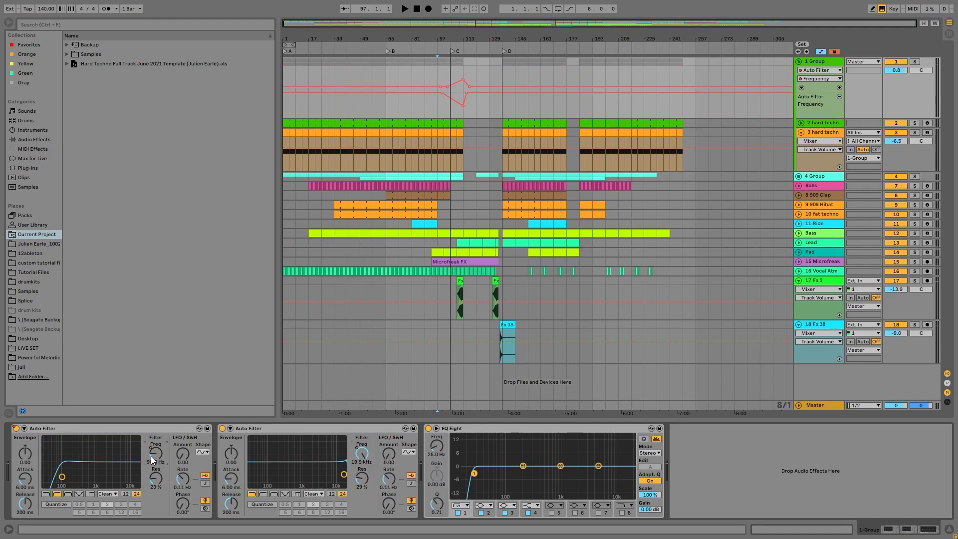
Step: Audition the drum group's filter sweep from bar 105, toggling the group's solo on and off
{"action": "left_click", "coordinate": [445, 73]}
{"action": "key", "text": "space"}
{"action": "left_click", "coordinate": [917, 62]}
{"action": "left_click", "coordinate": [918, 61]}
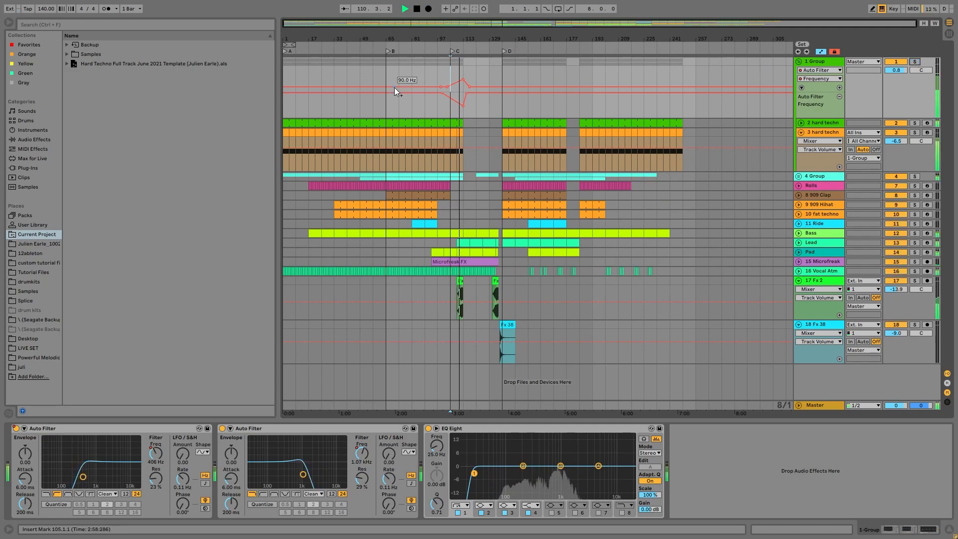
{"action": "key", "text": "space"}
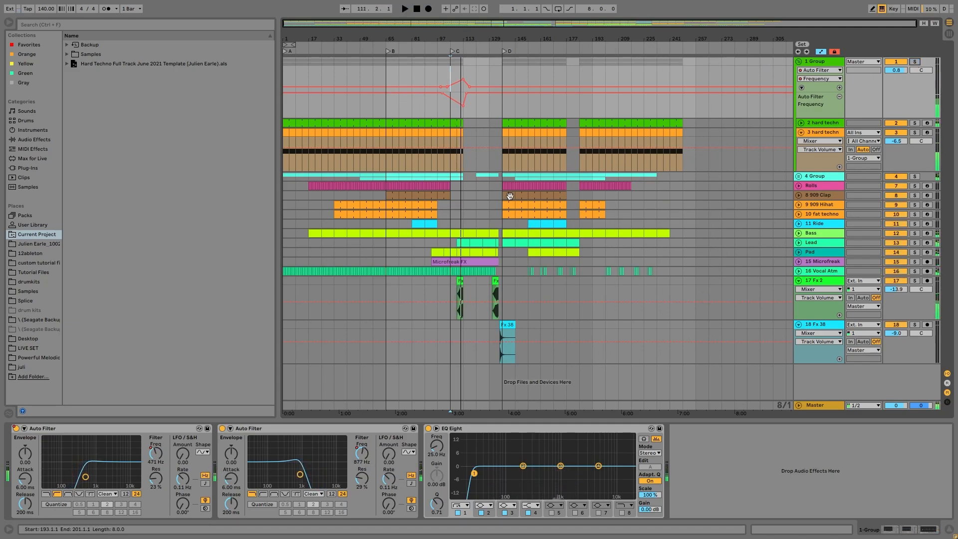
Step: Unfold the Lead track and show its "Wash Out!" automation
{"action": "left_click", "coordinate": [798, 242]}
{"action": "left_click", "coordinate": [823, 242]}
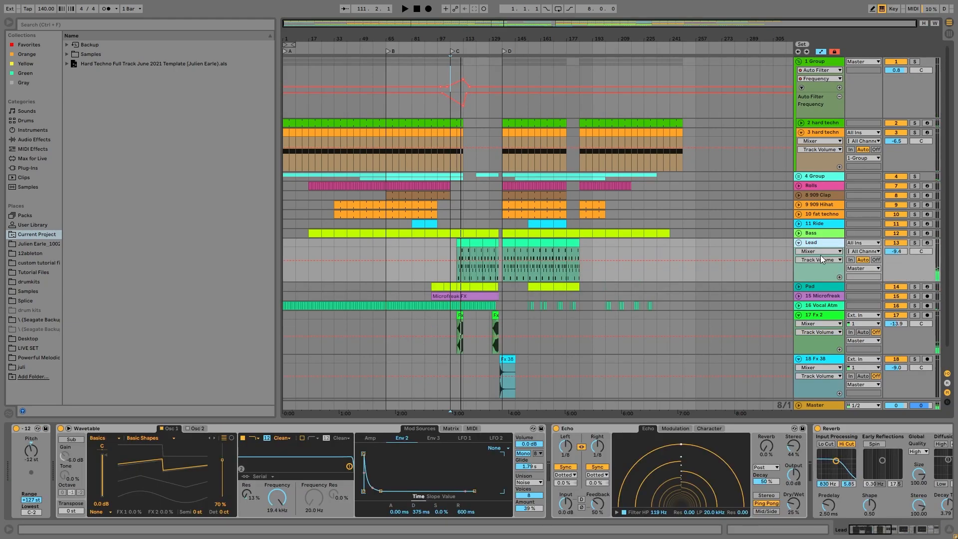
{"action": "left_click", "coordinate": [818, 251]}
{"action": "left_click", "coordinate": [818, 318]}
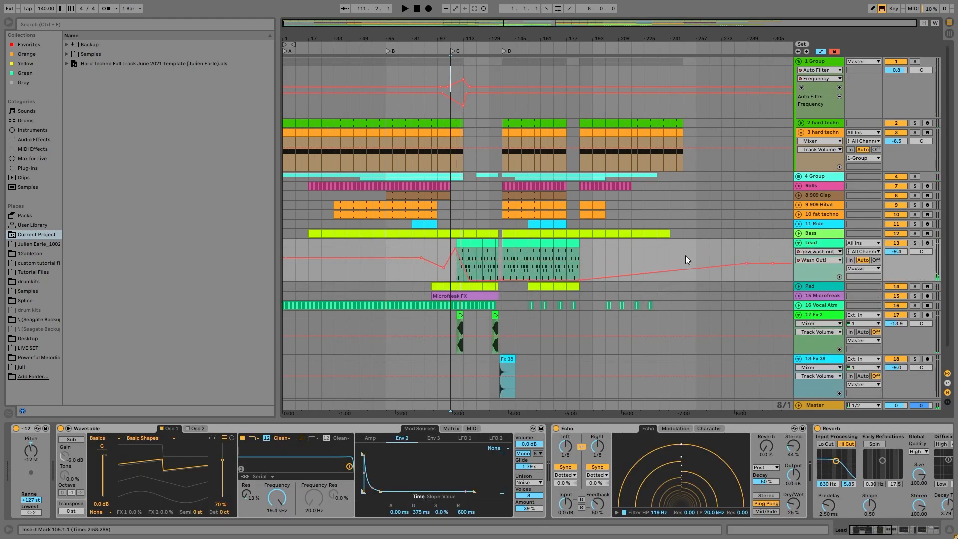
Step: Audition the Lead's wash-out automation from bar 109 and fold the Lead track
{"action": "left_click", "coordinate": [465, 242]}
{"action": "key", "text": "space"}
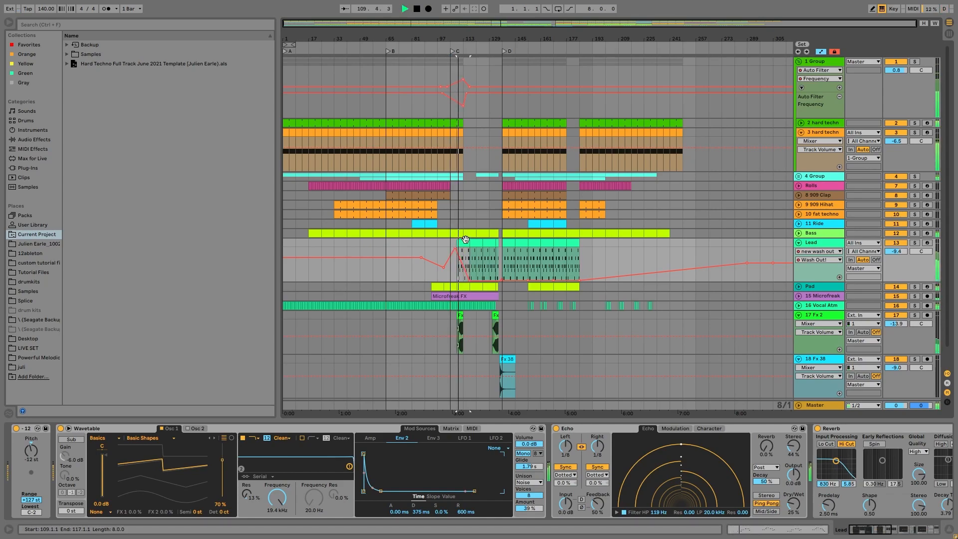
{"action": "key", "text": "space"}
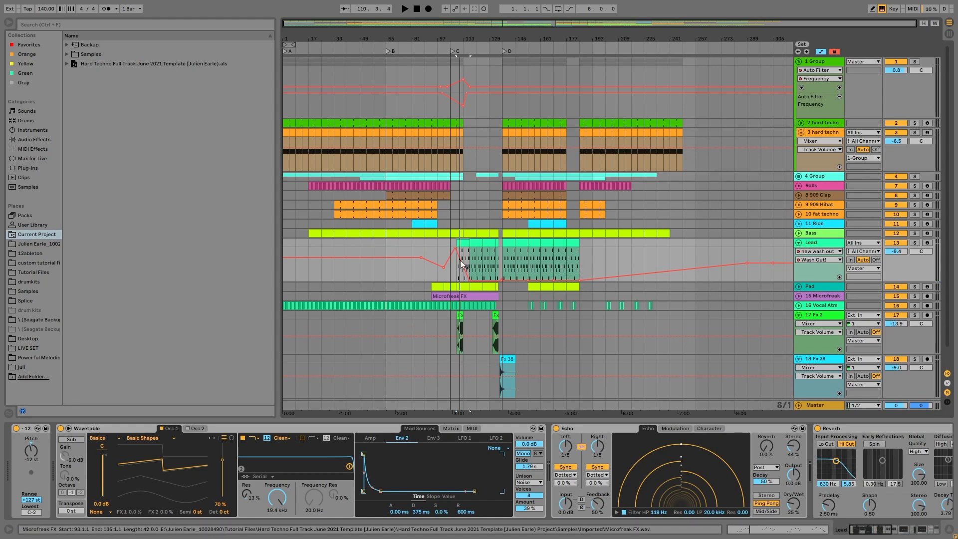
{"action": "scroll", "coordinate": [681, 303], "scroll_direction": "down", "scroll_amount": 2}
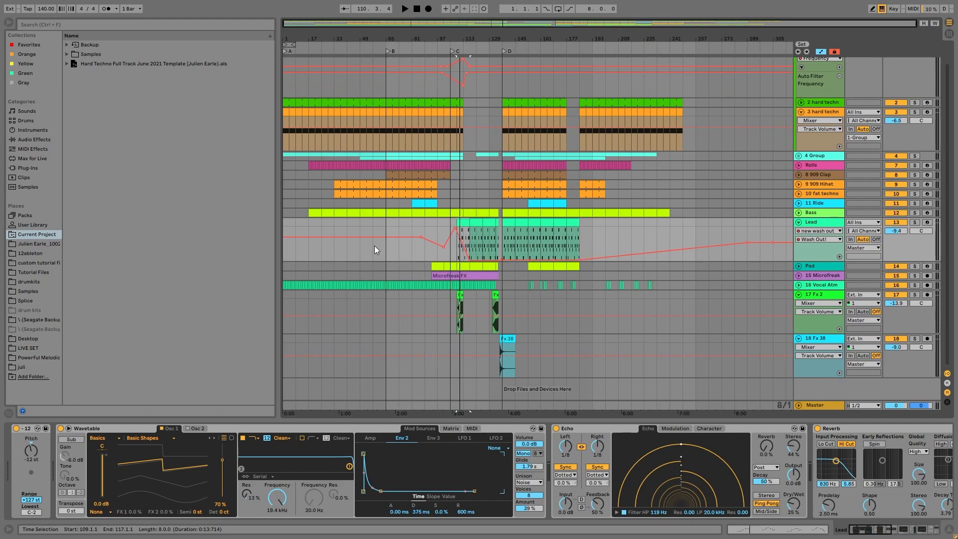
{"action": "left_click", "coordinate": [799, 223]}
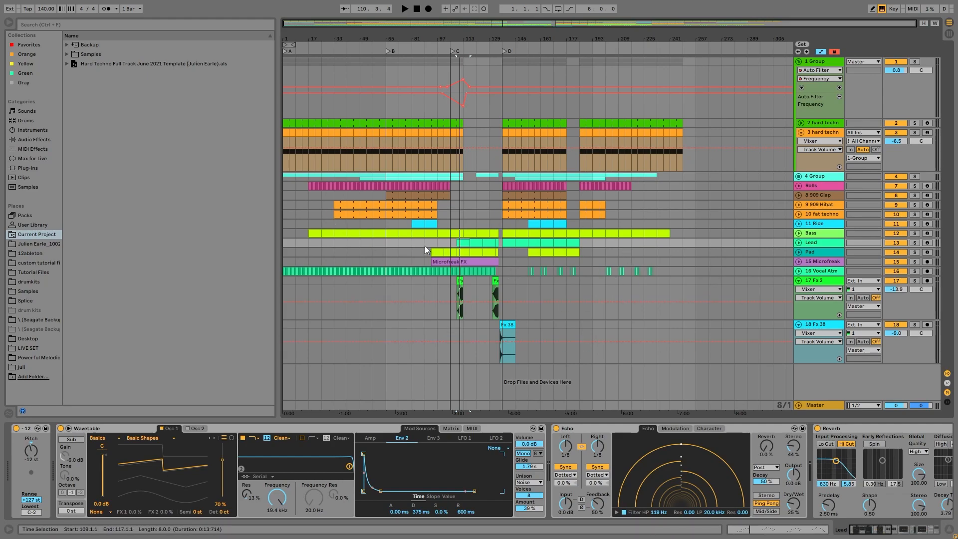
Step: Highlight the Lead clip from bar 117 to 125, then bars 161 to 169 of the 3 hard techno kick track, shortened to bar 165
{"action": "left_click", "coordinate": [476, 240]}
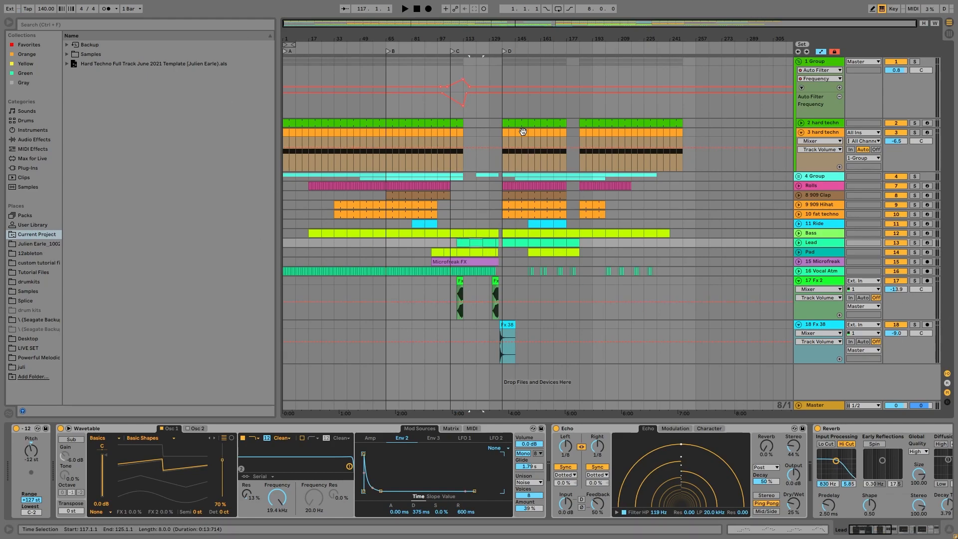
{"action": "left_click", "coordinate": [540, 152]}
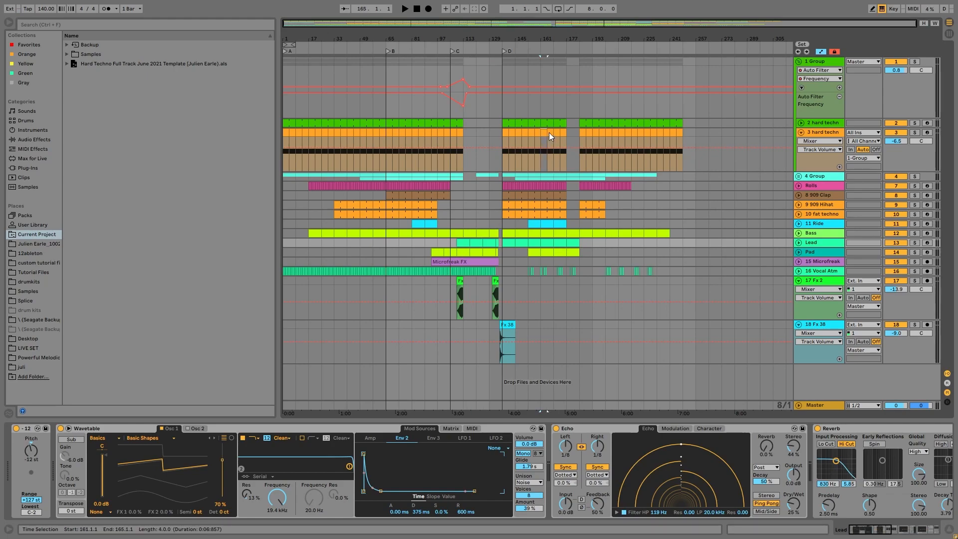
{"action": "left_click", "coordinate": [550, 132]}
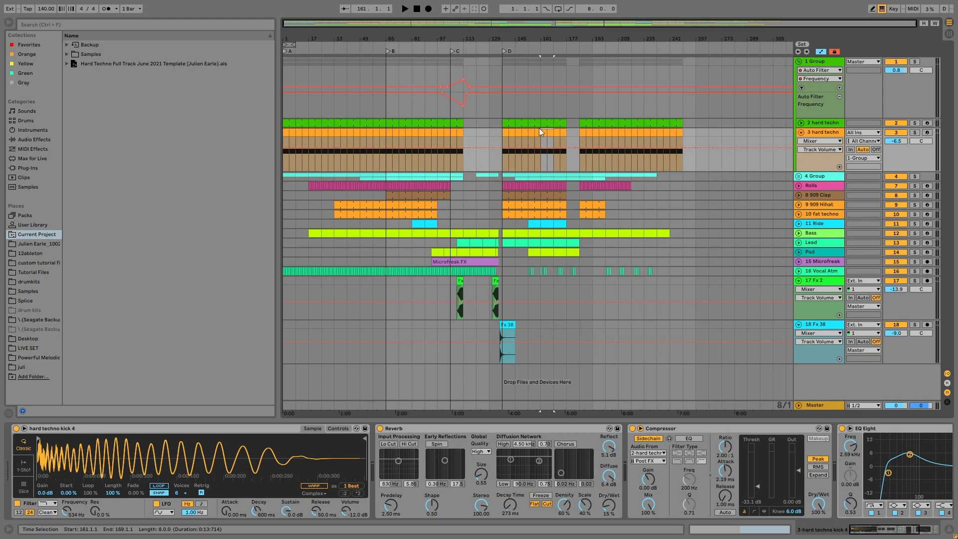
{"action": "key", "text": "shift+Left"}
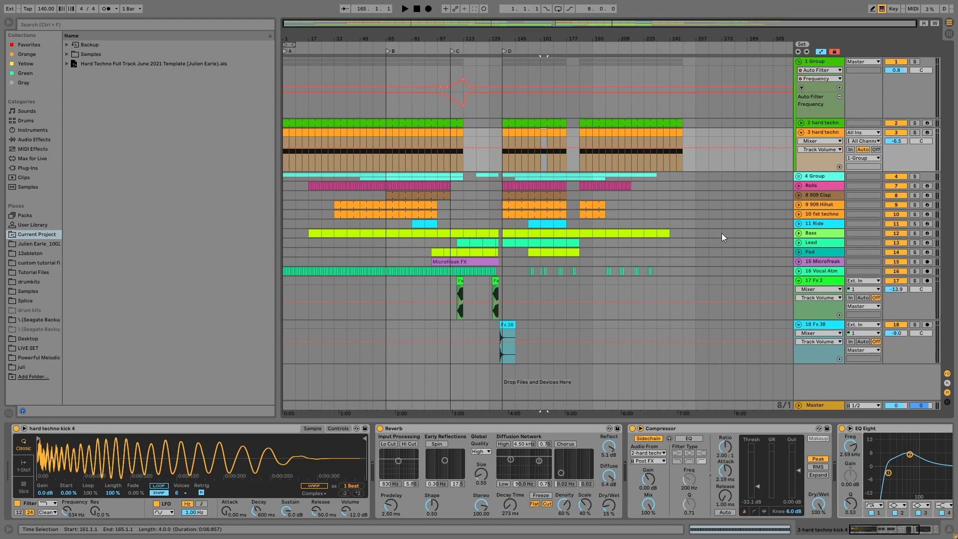
Step: Select the Bass, Lead and Pad tracks together
{"action": "left_click", "coordinate": [814, 234]}
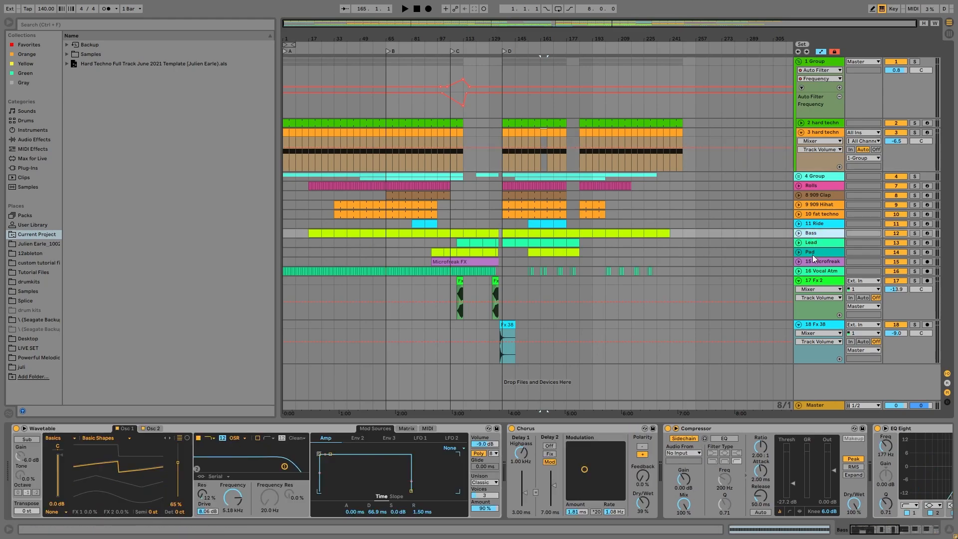
{"action": "left_click", "coordinate": [814, 253], "text": "shift"}
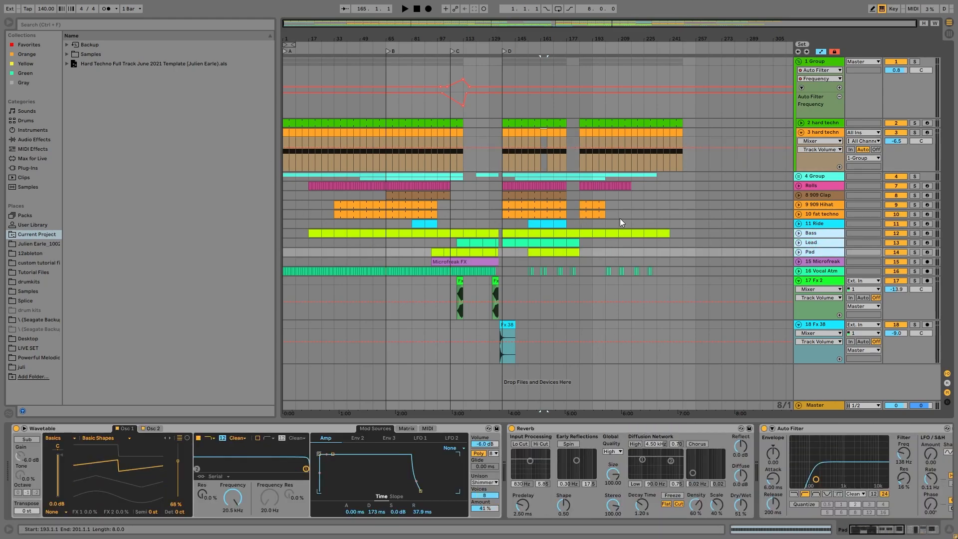
Step: Unfold the Vocal Atm track, solo it and audition it briefly from bar 105
{"action": "left_click", "coordinate": [451, 114]}
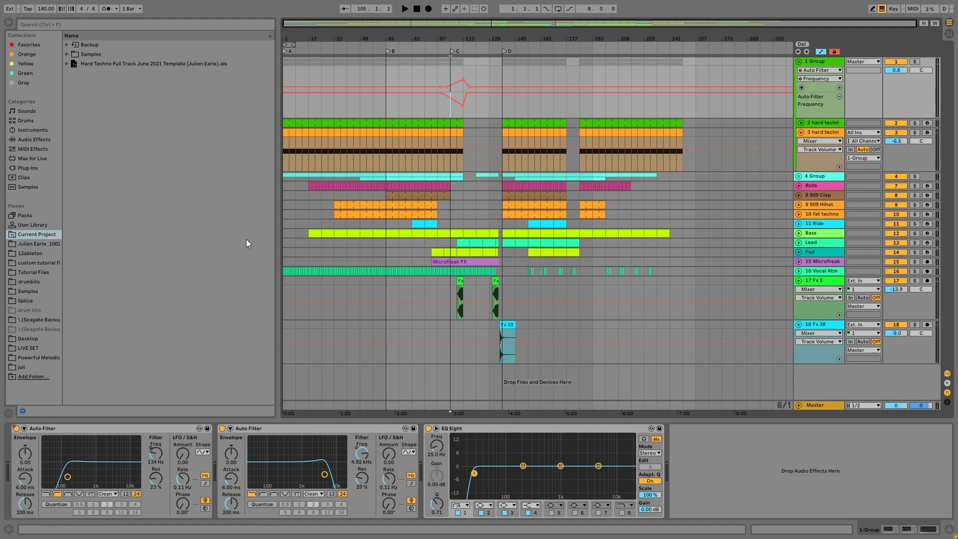
{"action": "left_click", "coordinate": [799, 270]}
{"action": "left_click", "coordinate": [817, 270]}
{"action": "left_click", "coordinate": [915, 271]}
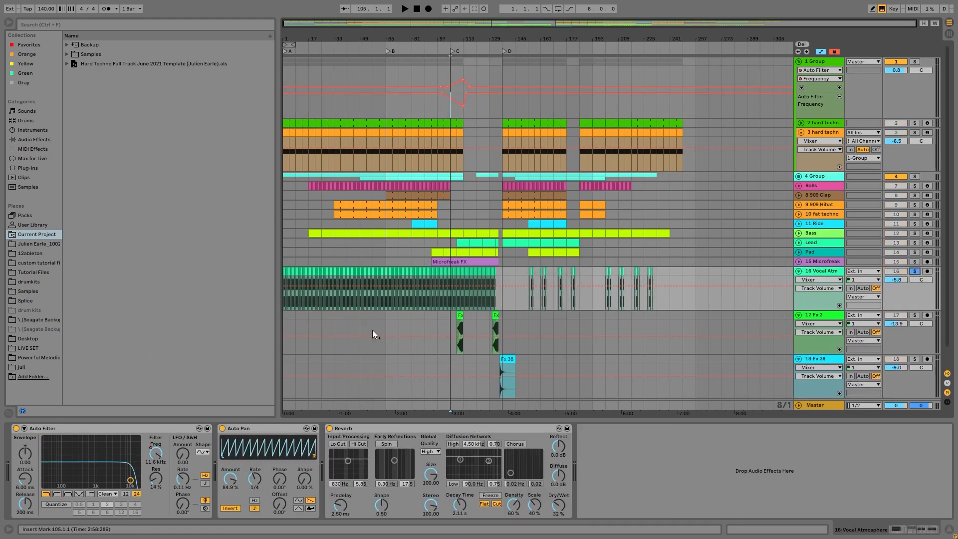
{"action": "key", "text": "space"}
{"action": "key", "text": "space"}
Step: Audition the second Fx 2 clip, bars 131 to 135, leading into section D
{"action": "scroll", "coordinate": [429, 349], "scroll_direction": "down", "scroll_amount": 1}
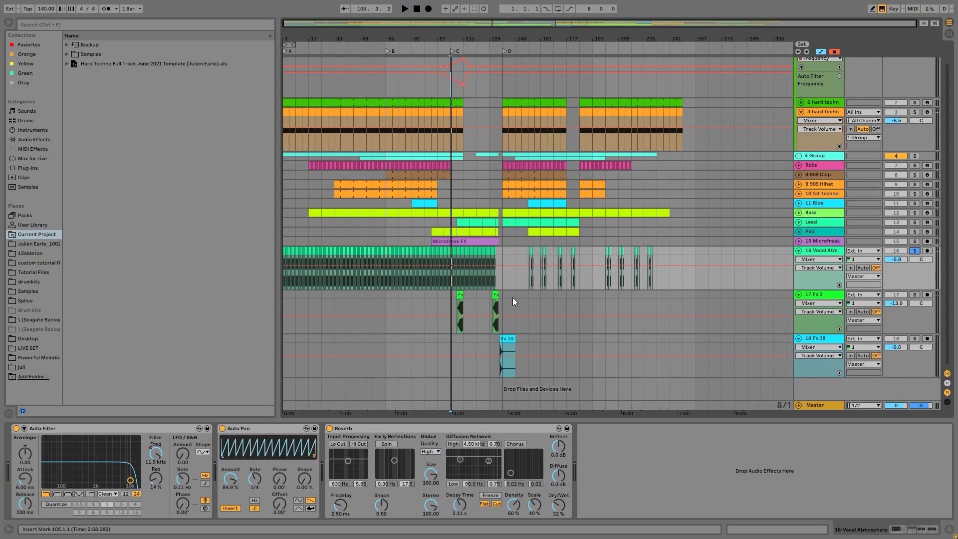
{"action": "left_click", "coordinate": [499, 304]}
{"action": "left_click", "coordinate": [915, 295]}
{"action": "key", "text": "space"}
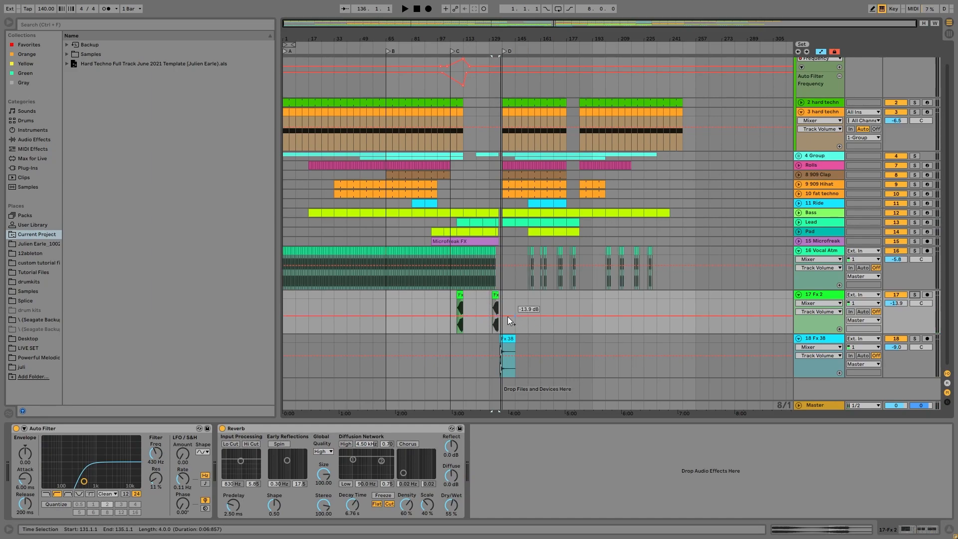
Step: Try placing a copy of the Fx 2 clip earlier on its track and undo the change
{"action": "left_click", "coordinate": [495, 296]}
{"action": "key", "text": "ctrl+c"}
{"action": "left_click", "coordinate": [473, 299]}
{"action": "key", "text": "ctrl+v"}
{"action": "left_click_drag", "start_coordinate": [461, 298], "coordinate": [430, 301]}
{"action": "key", "text": "ctrl+z"}
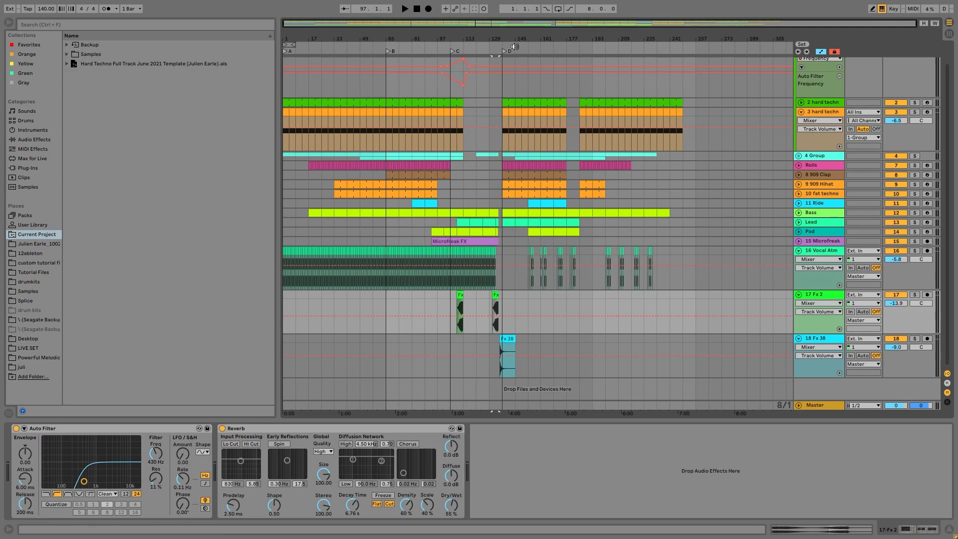
Step: Examine the Fx clips around section D and fold the 3 hard techno kick track
{"action": "left_click_drag", "start_coordinate": [494, 40], "coordinate": [506, 257]}
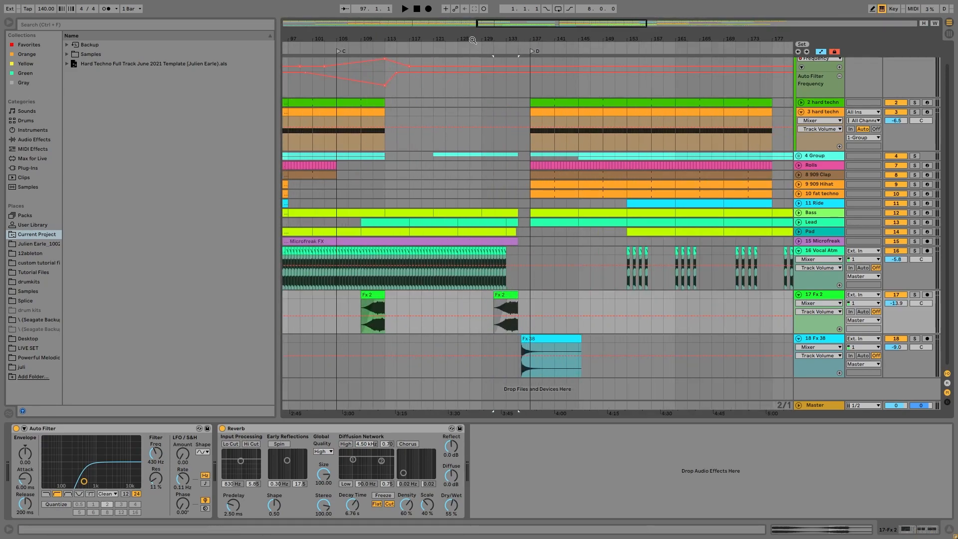
{"action": "left_click_drag", "start_coordinate": [473, 39], "coordinate": [533, 10]}
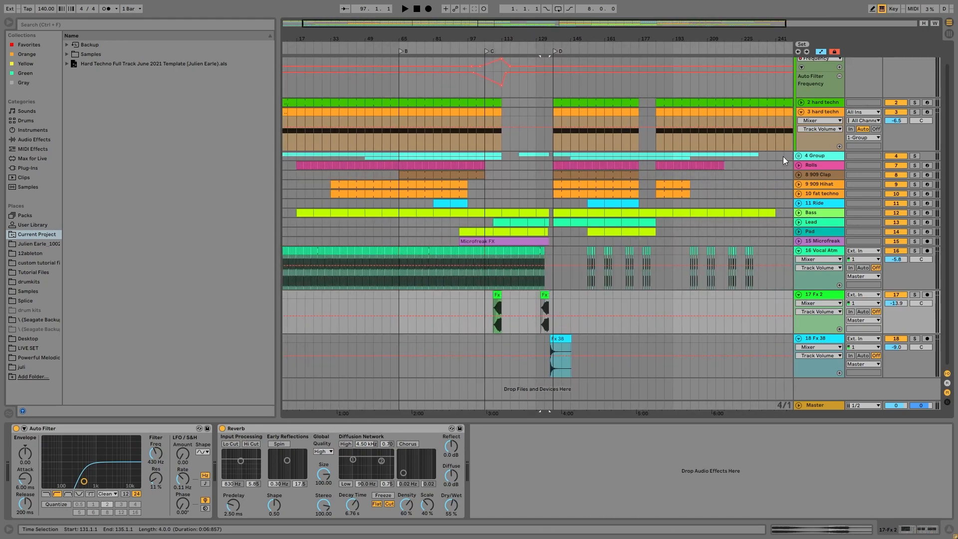
{"action": "left_click", "coordinate": [801, 110]}
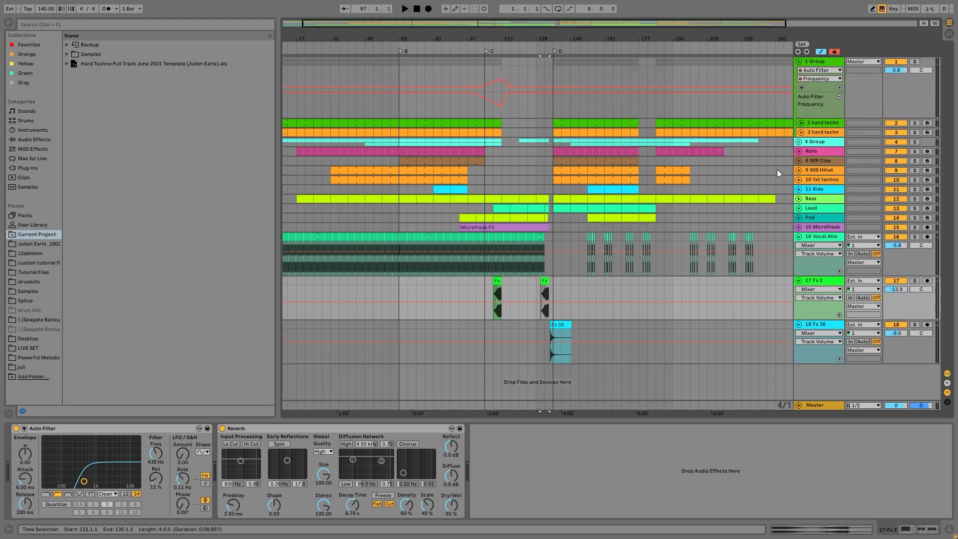
{"action": "left_click_drag", "start_coordinate": [571, 40], "coordinate": [519, 32]}
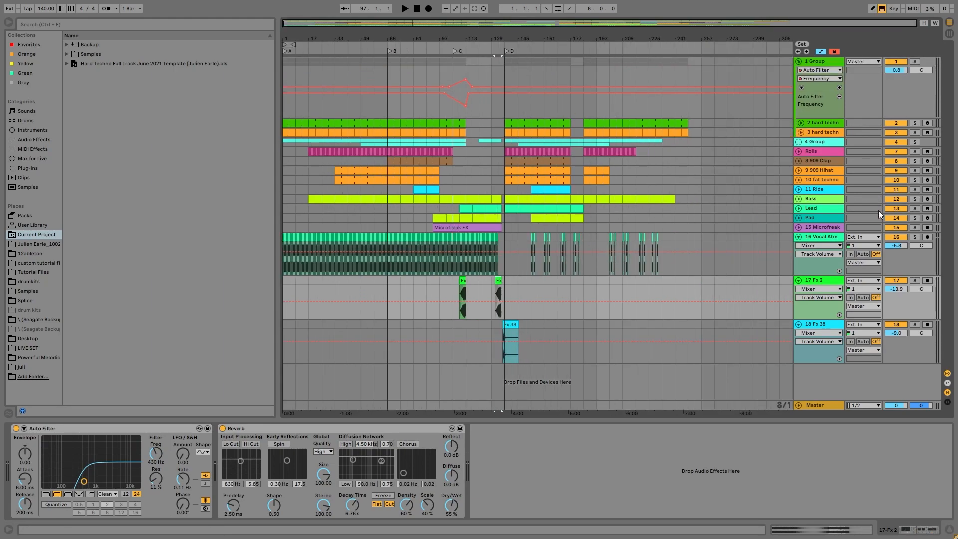
{"action": "left_click", "coordinate": [876, 233]}
{"action": "left_click", "coordinate": [914, 237]}
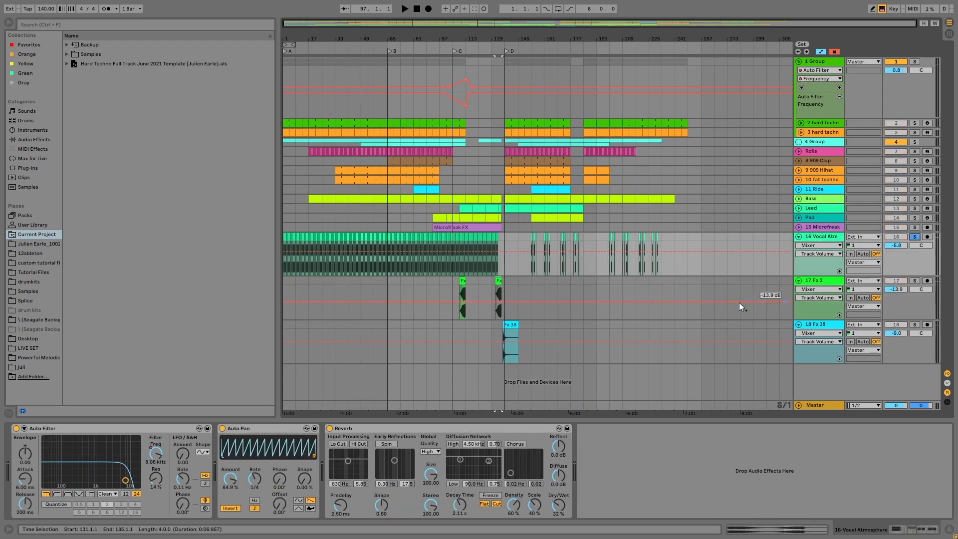
{"action": "left_click", "coordinate": [916, 237]}
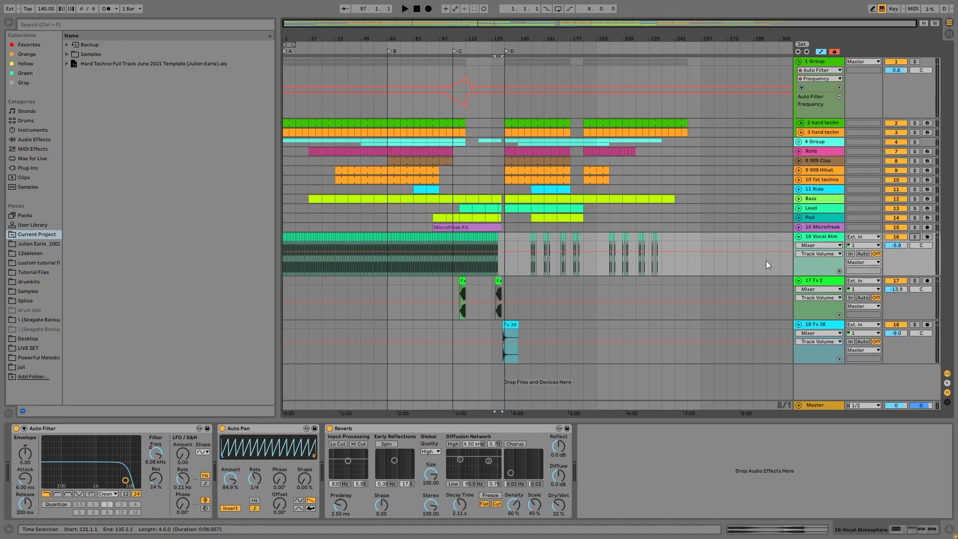
{"action": "left_click", "coordinate": [798, 237]}
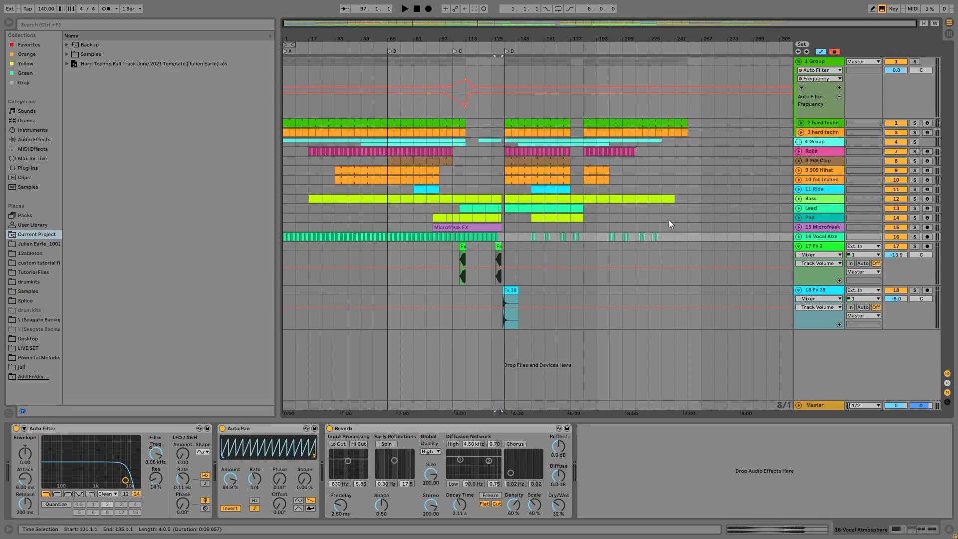
{"action": "left_click", "coordinate": [799, 237]}
Step: Audition the vocal atmosphere from the section C marker at bar 105 and leave its track soloed
{"action": "left_click", "coordinate": [506, 237]}
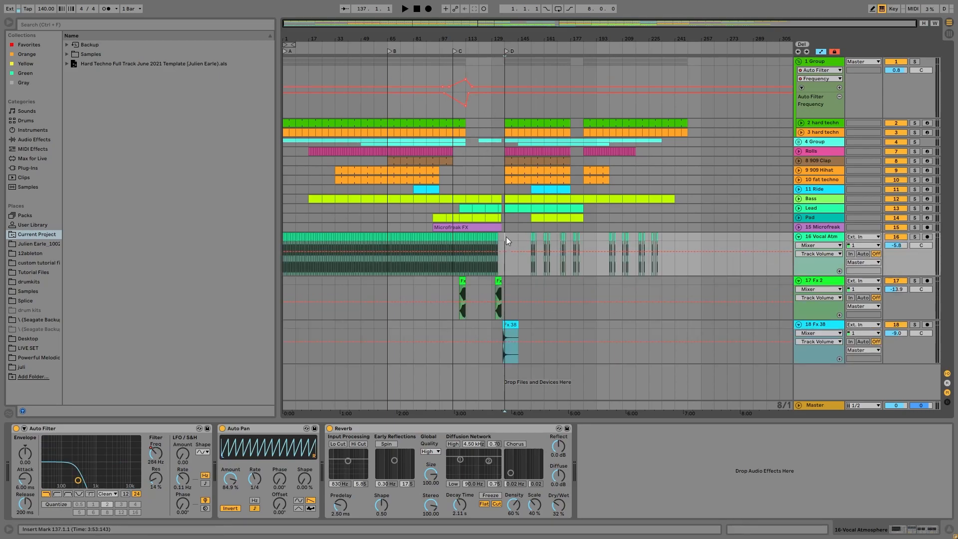
{"action": "left_click", "coordinate": [456, 261]}
{"action": "key", "text": "space"}
{"action": "left_click", "coordinate": [915, 237]}
{"action": "key", "text": "space"}
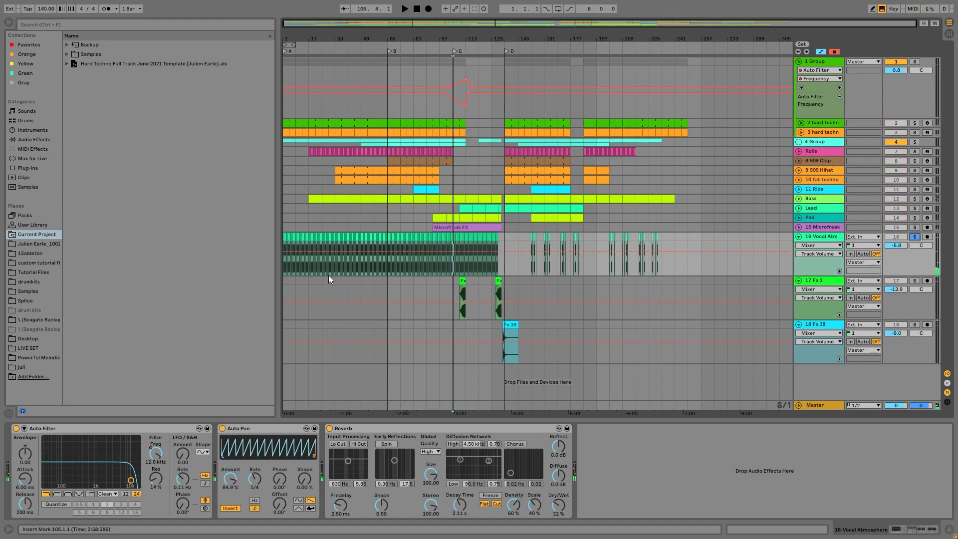
Step: Audition the soloed vocal atmosphere from bar 1, then unsolo it and play the full mix from bar 73
{"action": "left_click", "coordinate": [283, 265]}
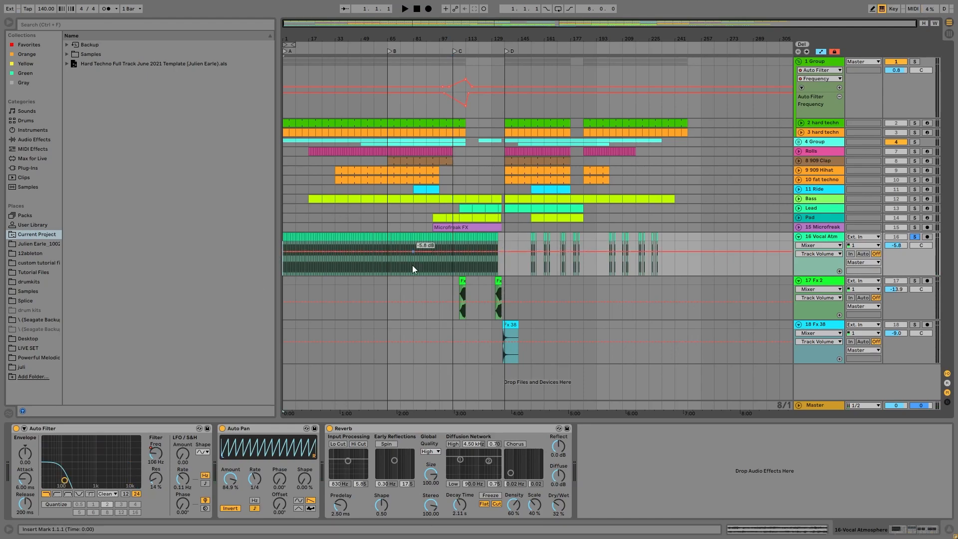
{"action": "key", "text": "space"}
{"action": "left_click", "coordinate": [915, 237]}
{"action": "left_click", "coordinate": [401, 268]}
{"action": "key", "text": "space"}
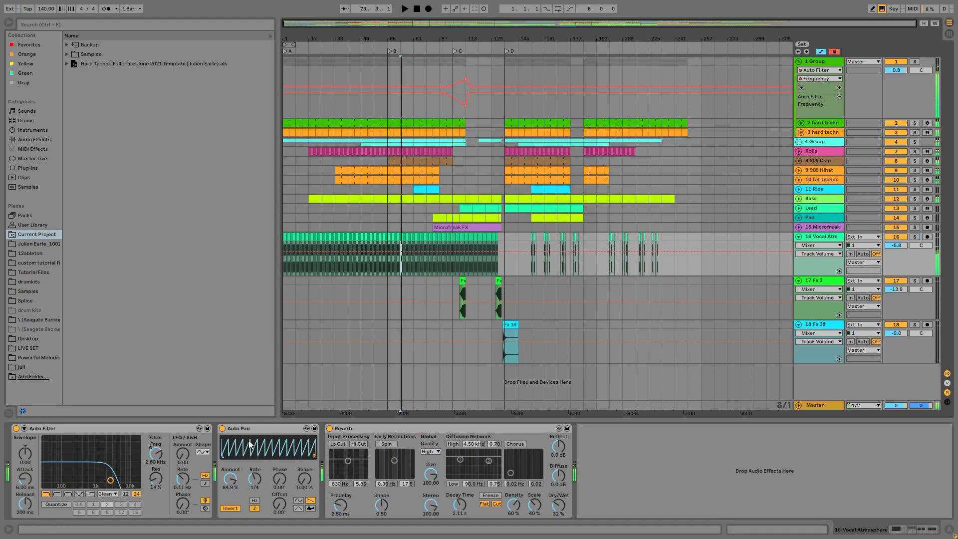
Step: Show the Vocal Atm track's Auto Filter frequency automation and audition it from bar 171
{"action": "right_click", "coordinate": [148, 454]}
{"action": "left_click", "coordinate": [532, 247]}
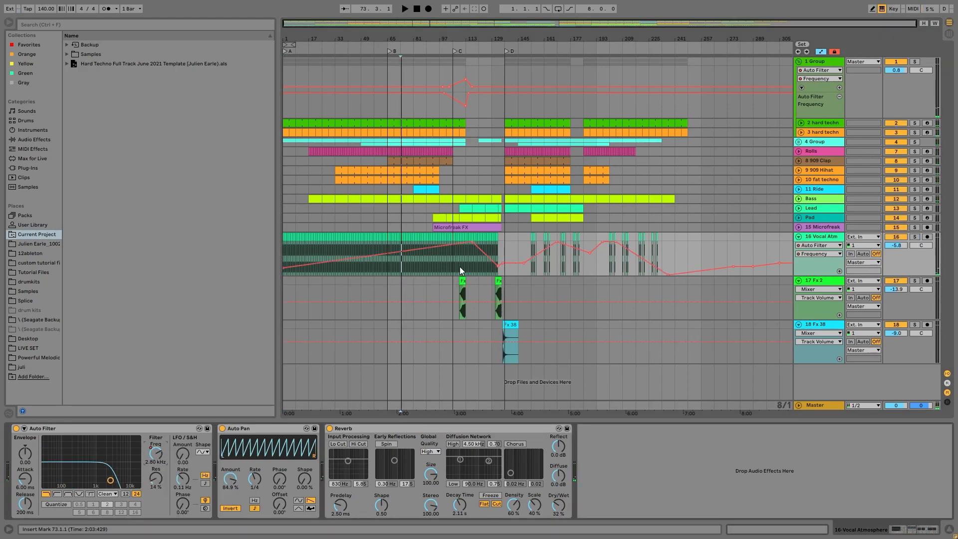
{"action": "left_click_drag", "start_coordinate": [564, 39], "coordinate": [567, 117]}
{"action": "left_click", "coordinate": [556, 273]}
{"action": "key", "text": "space"}
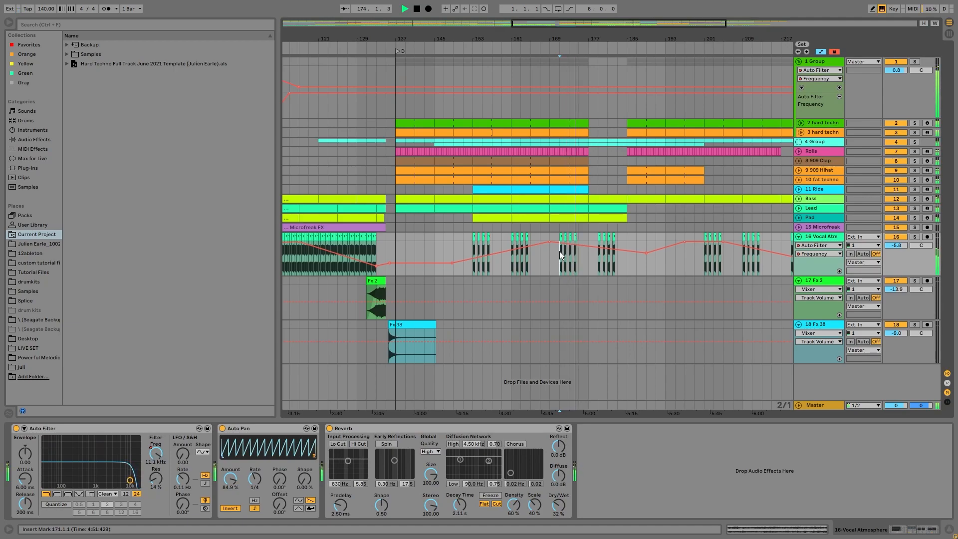
{"action": "key", "text": "space"}
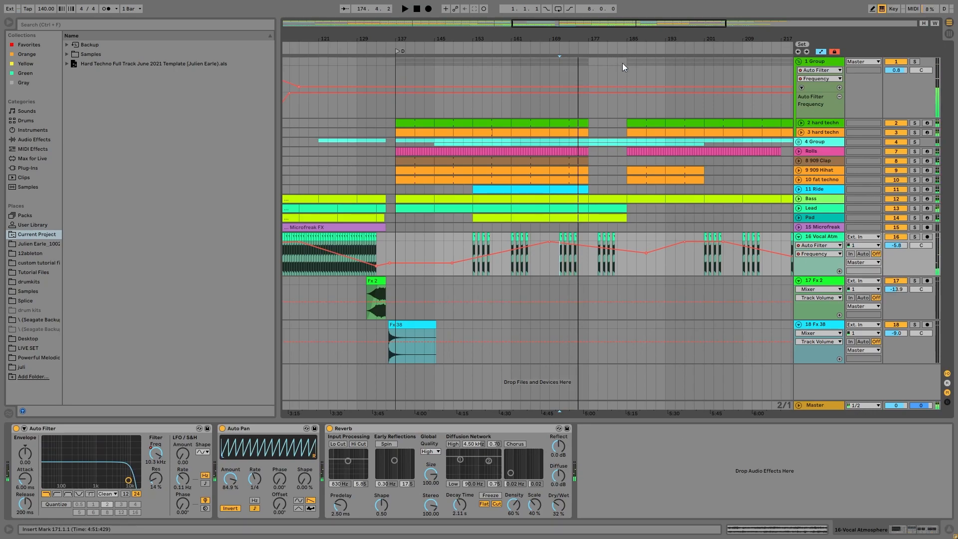
Step: Highlight bars 145 to 173 from the 2 hard techno kick track down to the Vocal Atm track
{"action": "key", "text": "minus"}
{"action": "key", "text": "minus"}
{"action": "key", "text": "minus"}
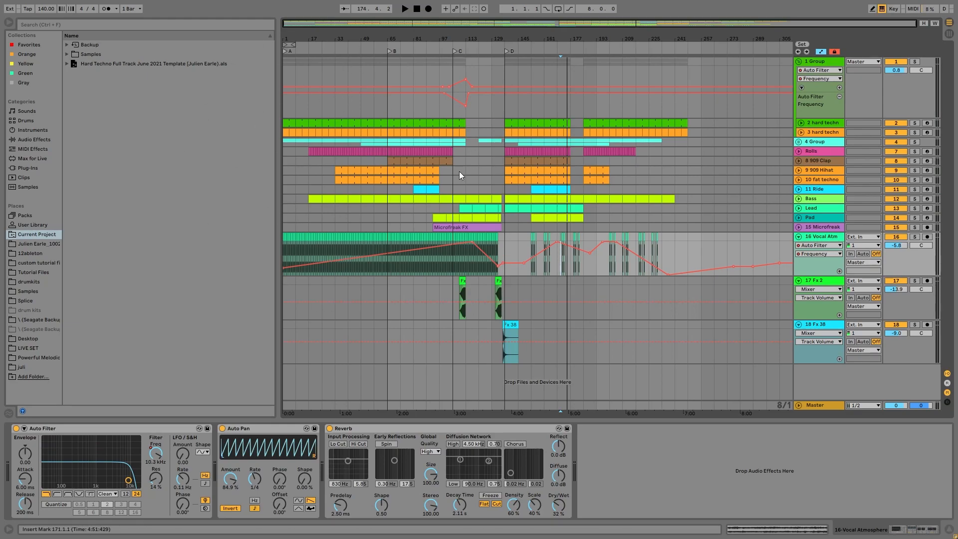
{"action": "left_click_drag", "start_coordinate": [515, 240], "coordinate": [563, 124]}
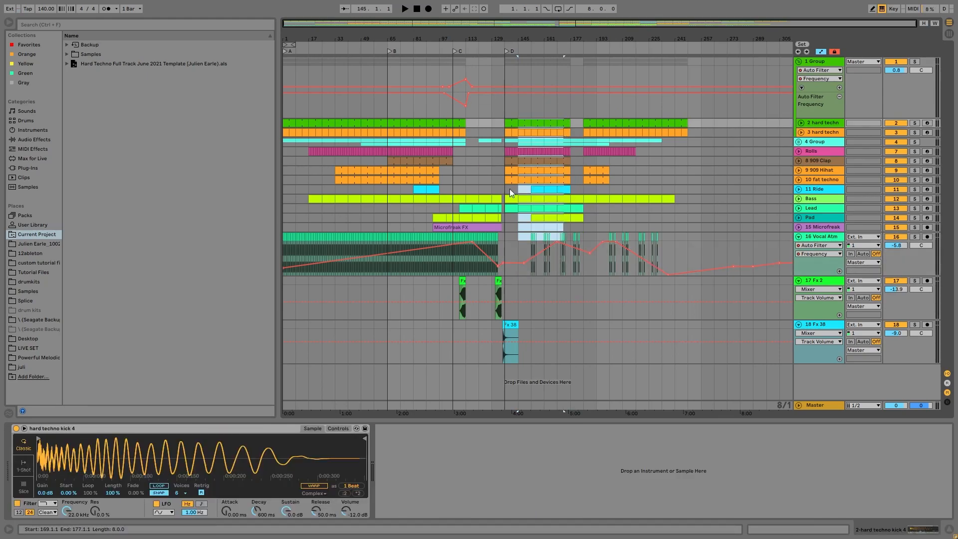
Step: Examine the Vocal Atm filter automation around bar 169, with the insert marker placed at that bar
{"action": "scroll", "coordinate": [431, 289], "scroll_direction": "up", "scroll_amount": 3}
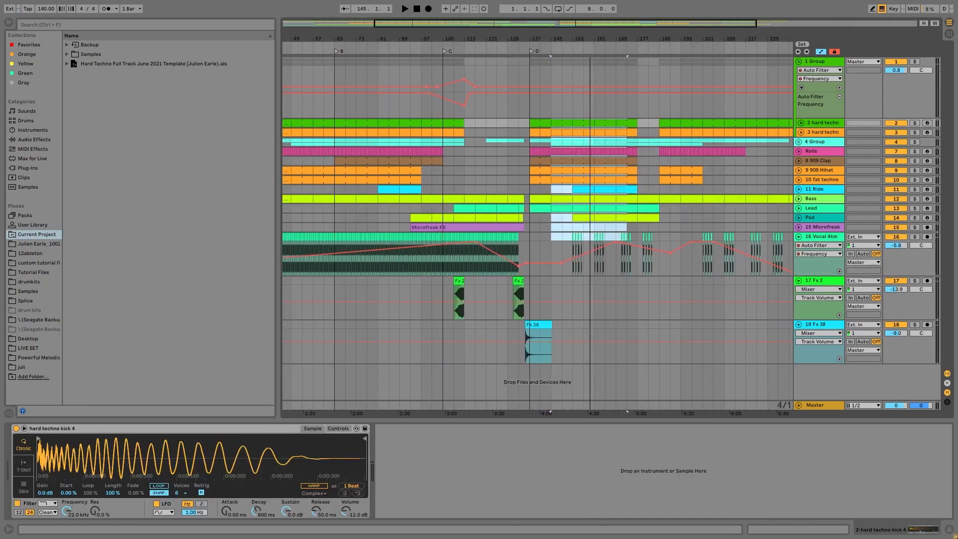
{"action": "left_click", "coordinate": [631, 261]}
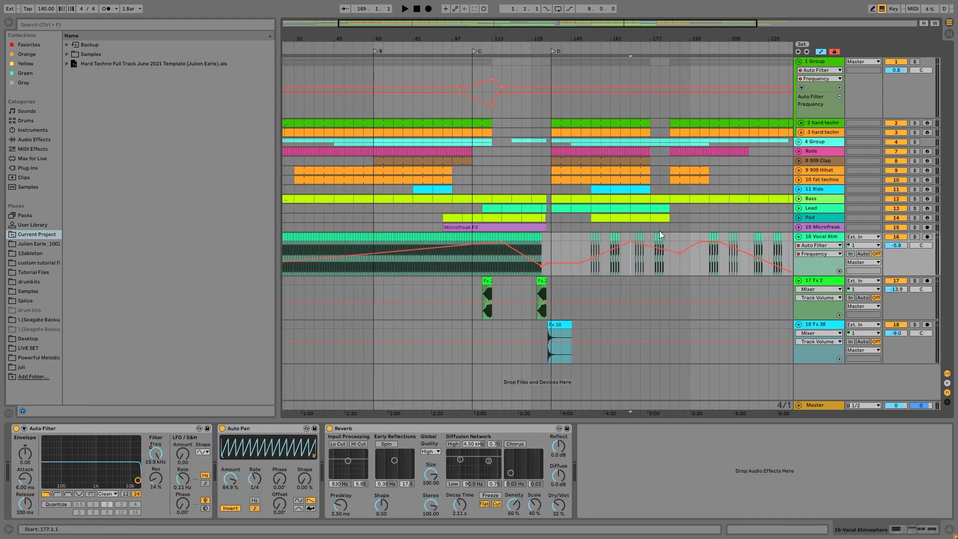
{"action": "left_click_drag", "start_coordinate": [641, 38], "coordinate": [657, 90]}
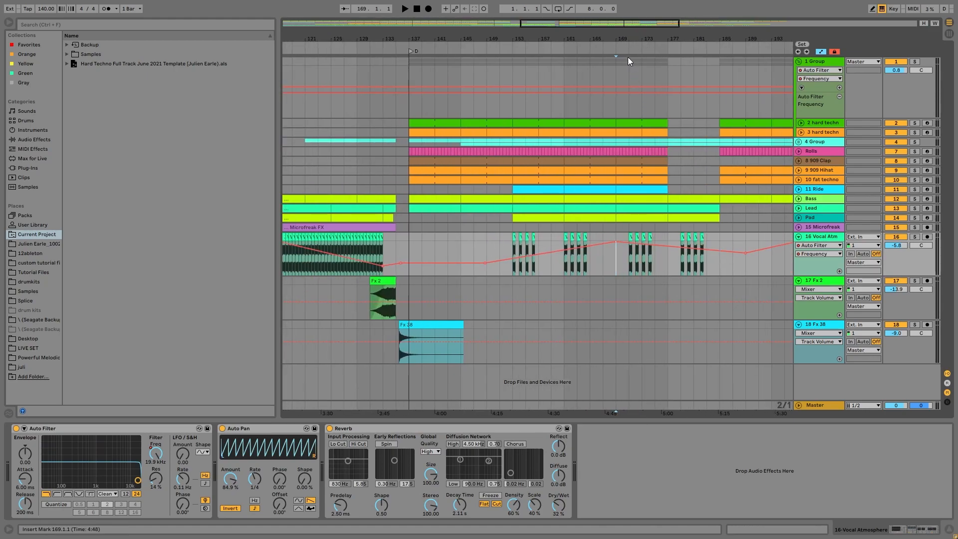
Step: Show the whole arrangement and play the full mix from bar 145
{"action": "double_click", "coordinate": [609, 35]}
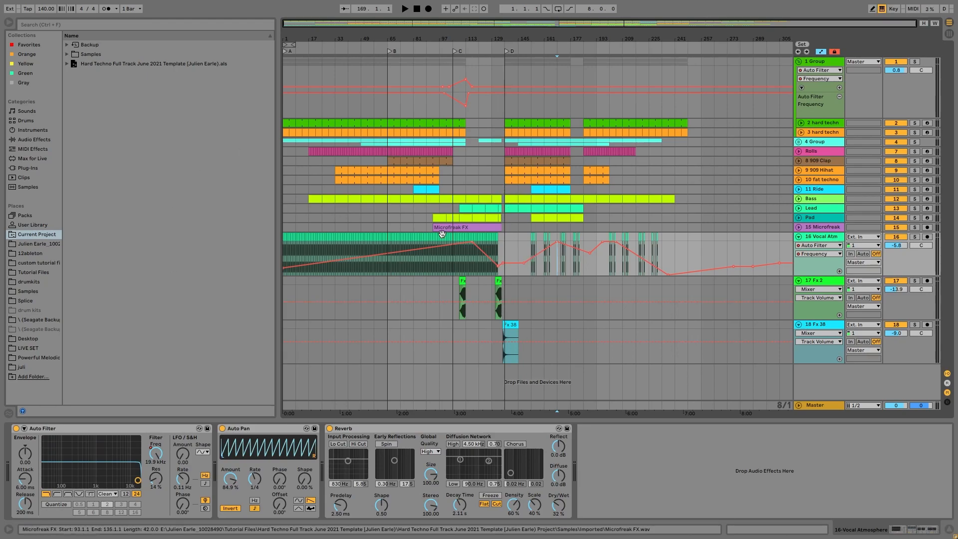
{"action": "left_click", "coordinate": [514, 235]}
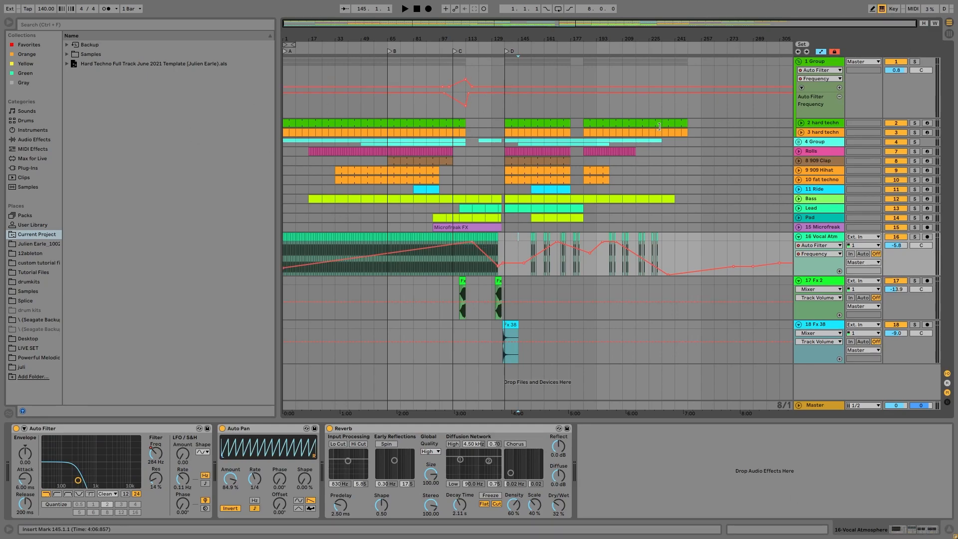
{"action": "key", "text": "space"}
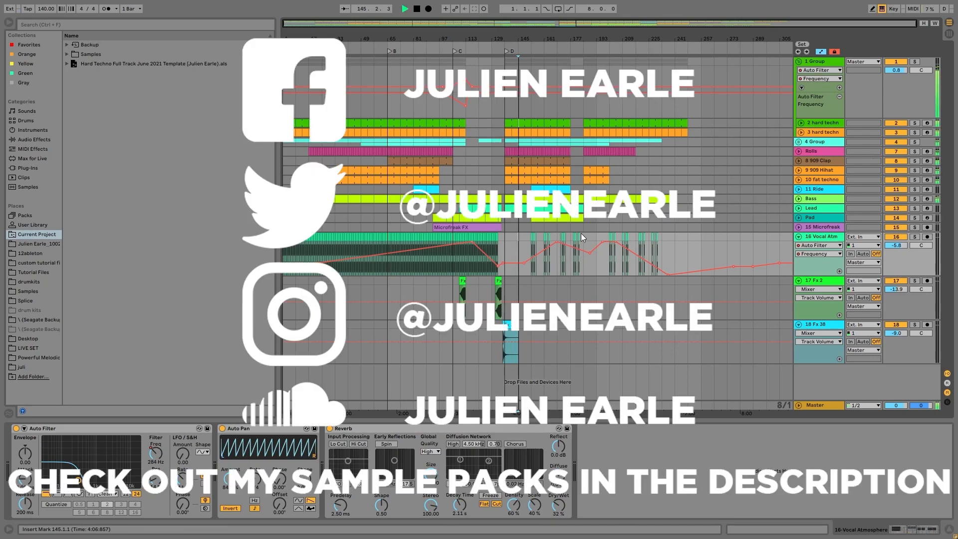